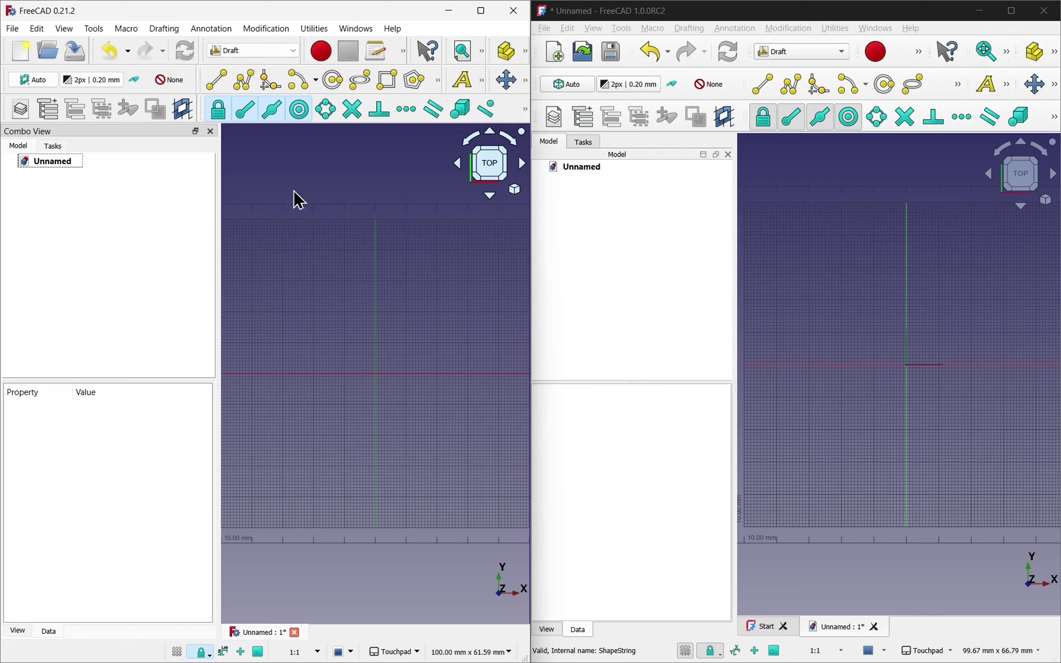
# Step: Set the working plane to Top (XY) in FreeCAD 0.21.2
pyautogui.click(314, 29)
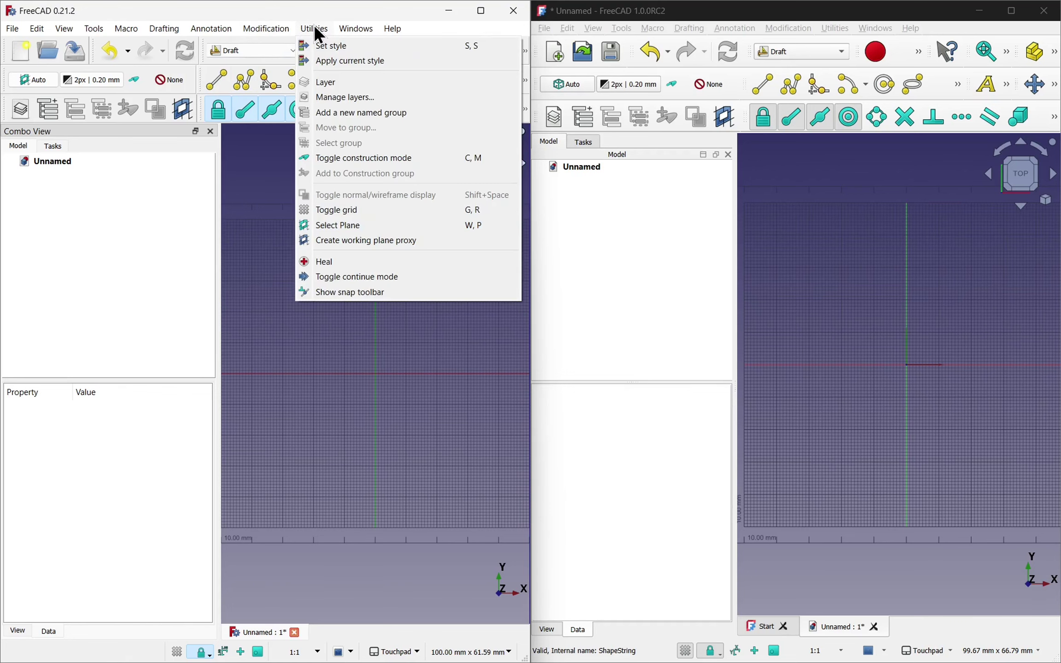
pyautogui.click(354, 227)
pyautogui.click(111, 254)
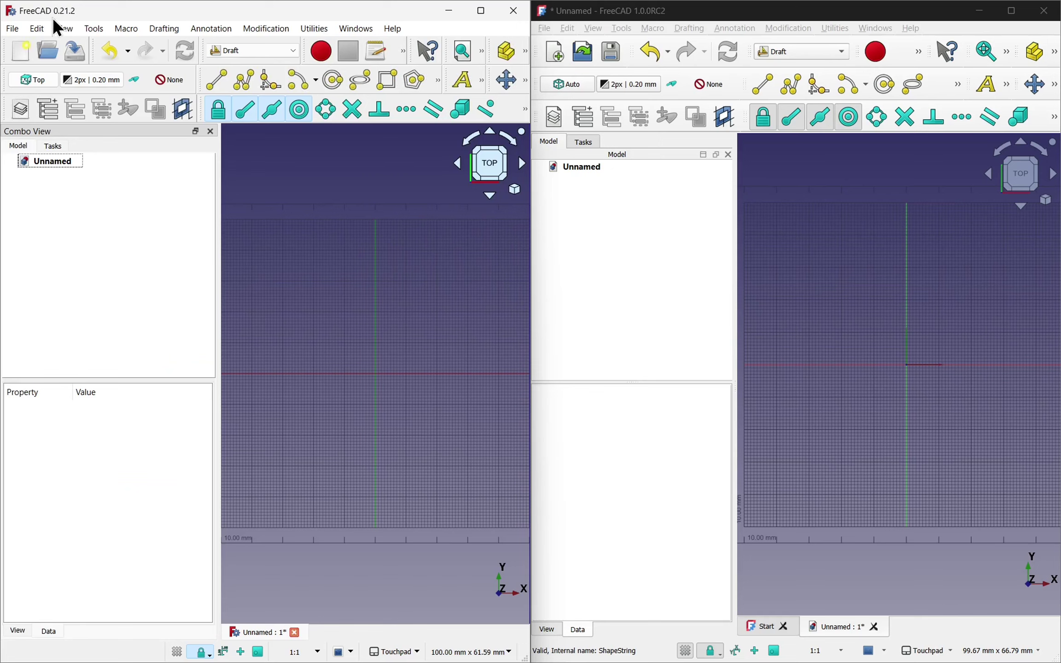
# Step: Create a ShapeString reading 'Default', 10 mm high in tahoma.ttf, placed at the origin
pyautogui.click(164, 28)
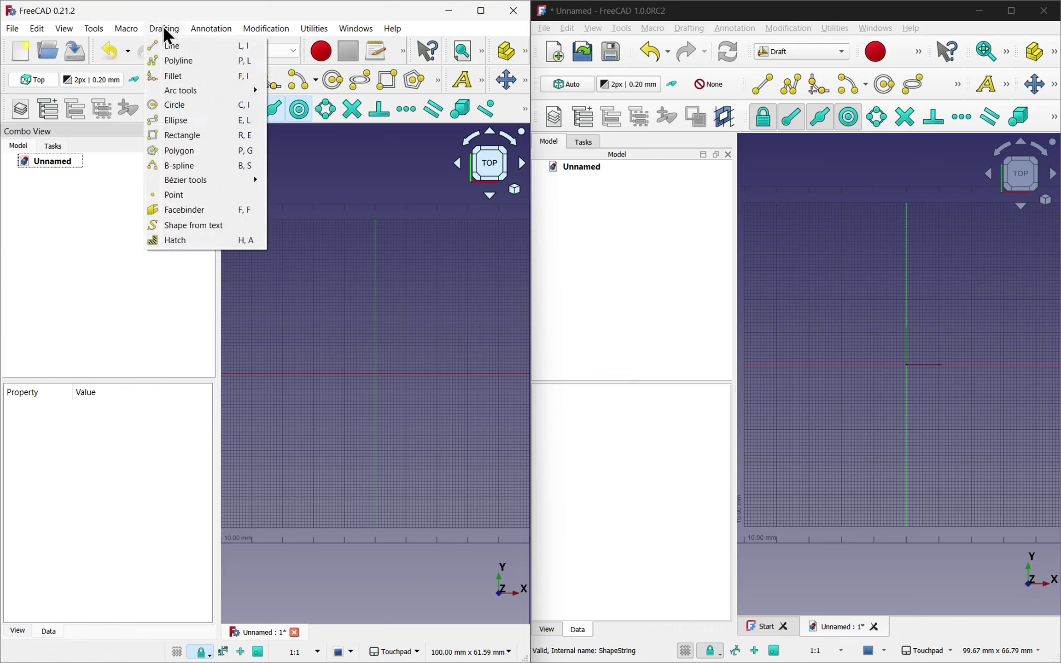
pyautogui.click(205, 224)
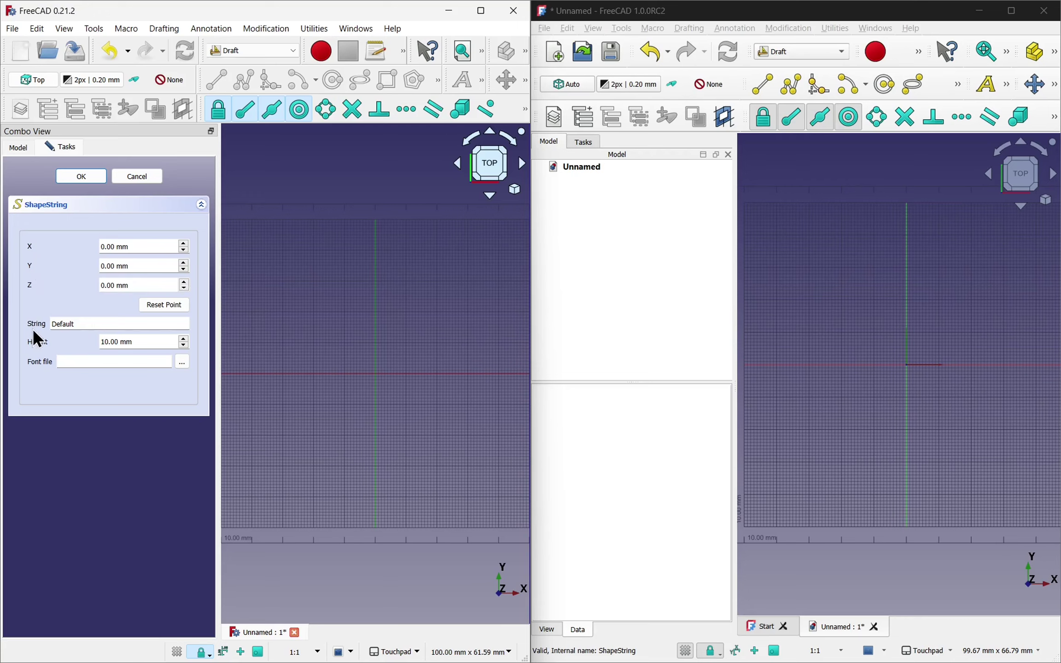
pyautogui.moveTo(51, 324); pyautogui.dragTo(77, 325)
pyautogui.moveTo(136, 342); pyautogui.dragTo(97, 344)
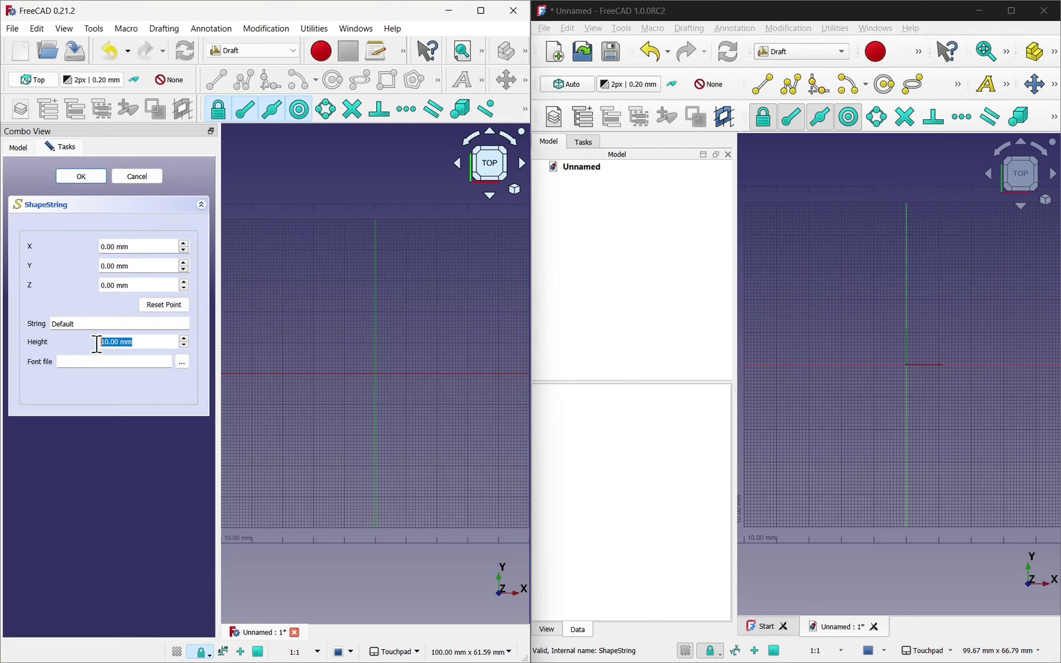
pyautogui.click(181, 362)
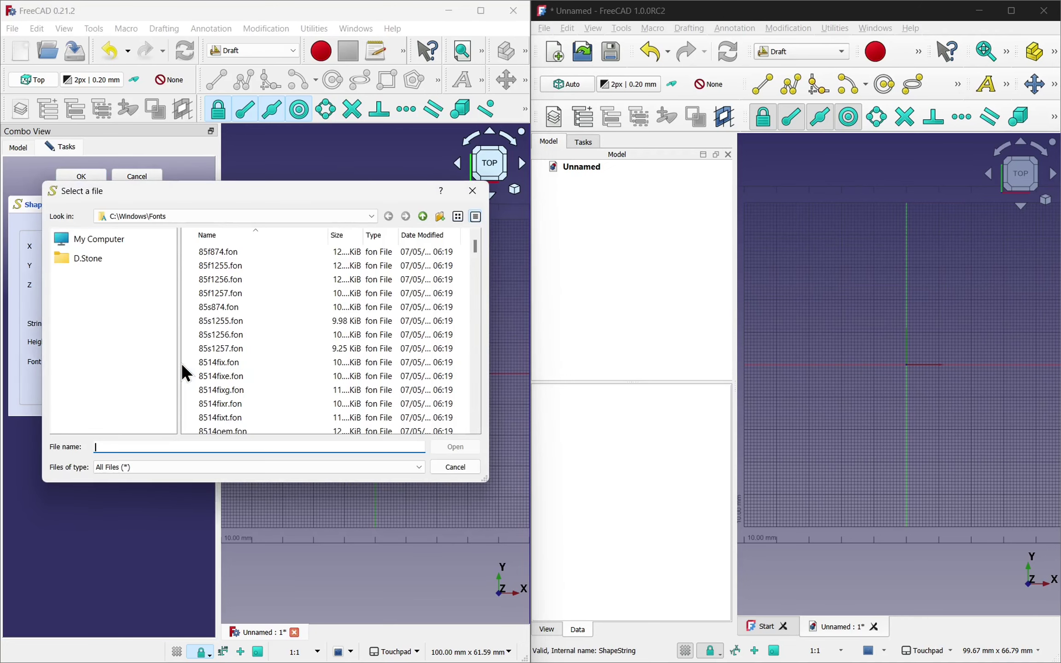
pyautogui.click(239, 388)
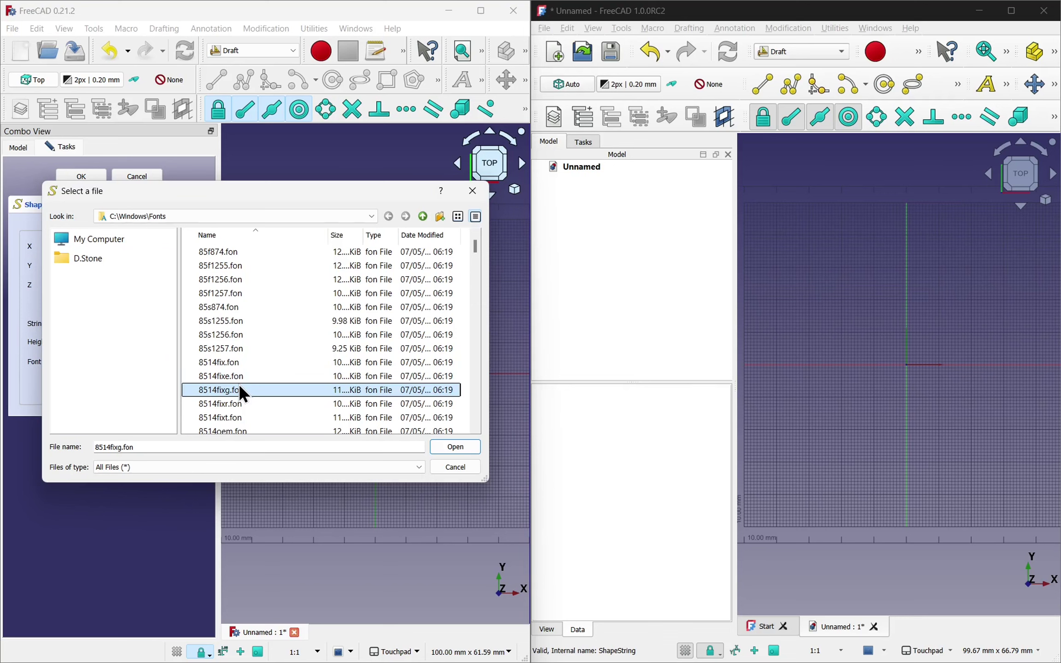
pyautogui.press('t')
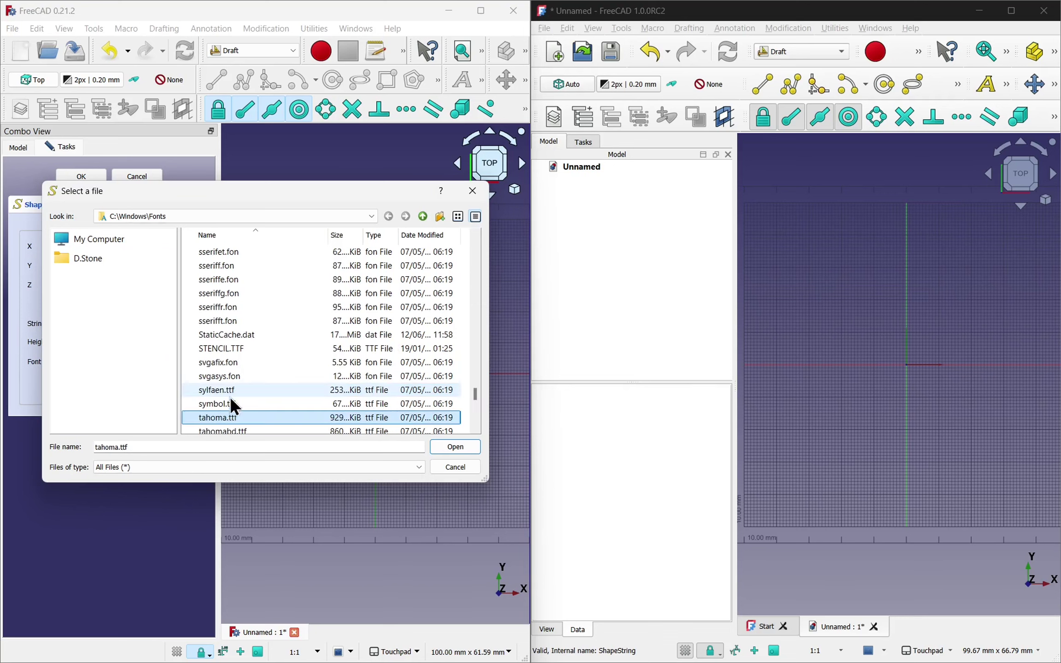
pyautogui.click(456, 451)
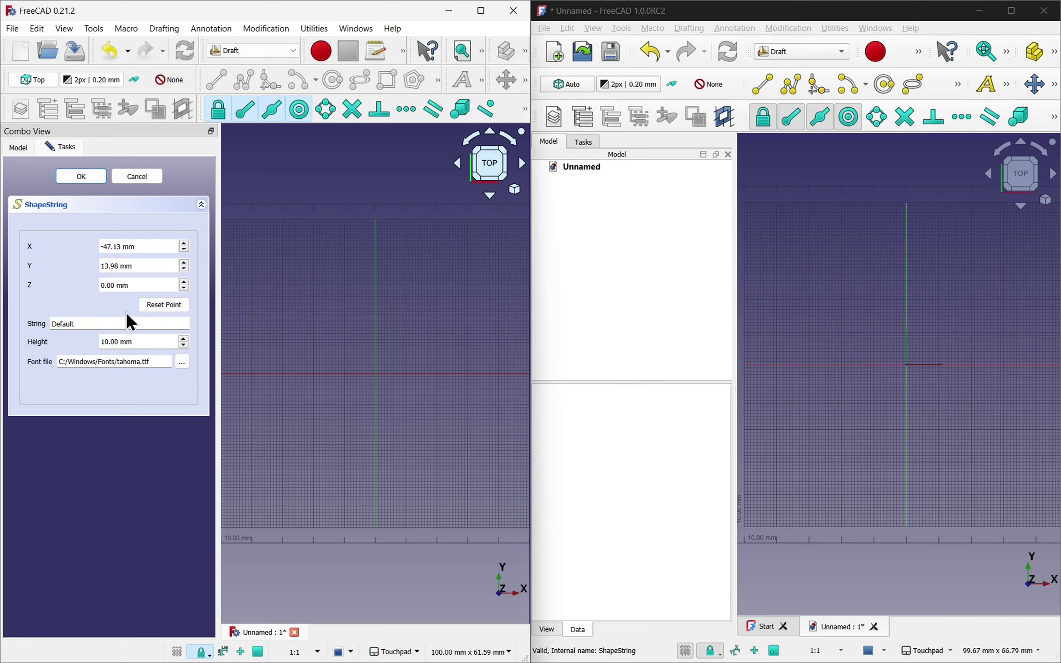
pyautogui.click(153, 307)
pyautogui.click(76, 178)
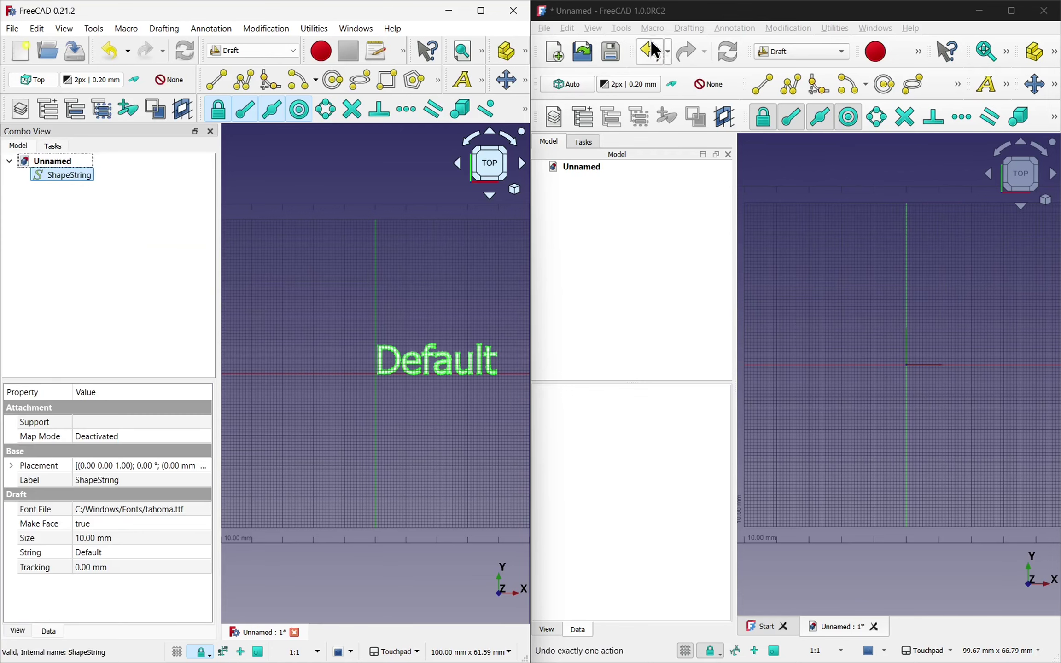
# Step: In FreeCAD 1.0, create a tahoma.ttf 'Default' ShapeString, 10 mm high, at the origin
pyautogui.click(689, 29)
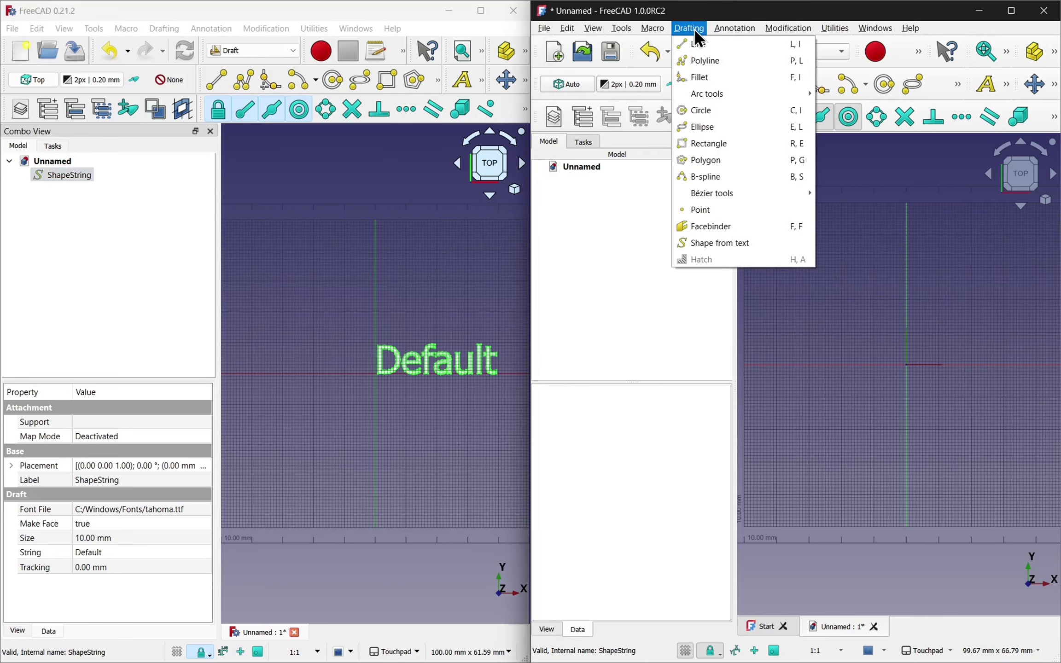
pyautogui.click(744, 242)
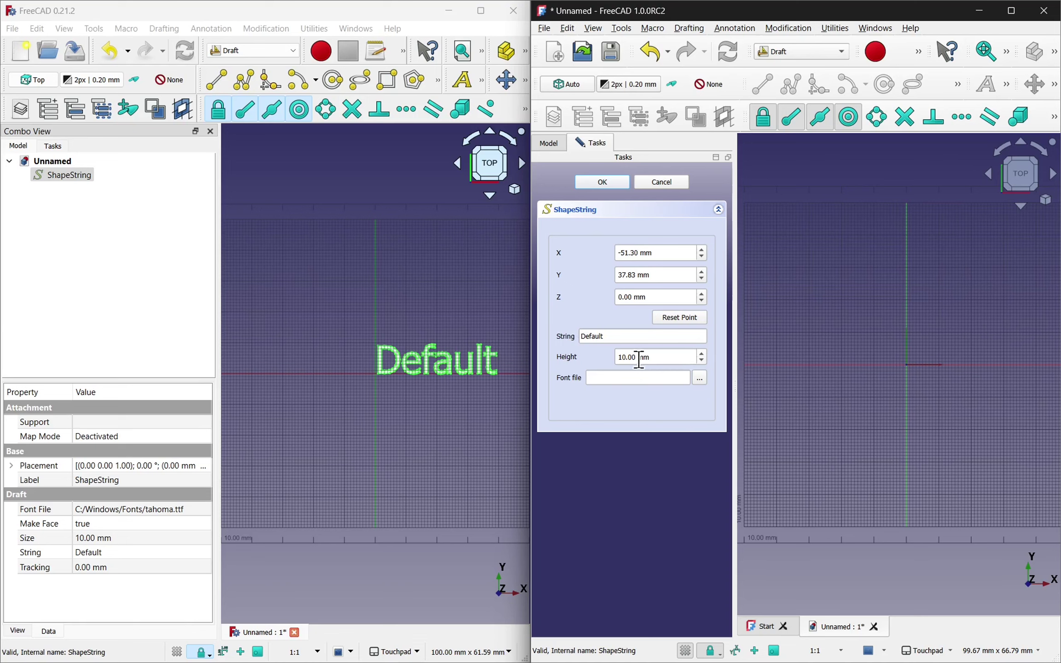
pyautogui.click(679, 316)
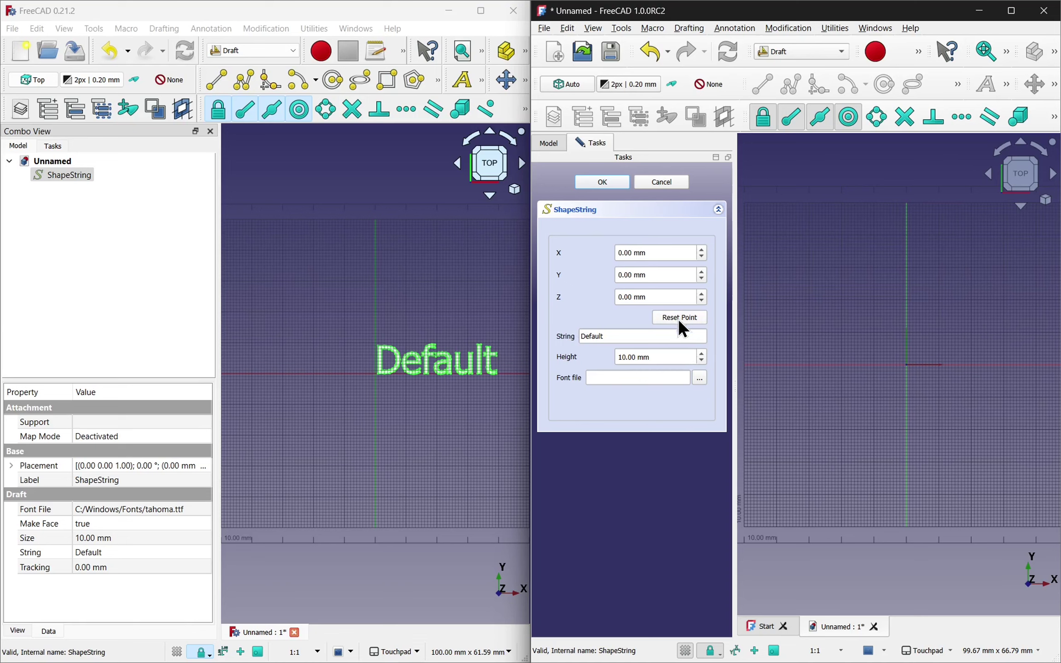
pyautogui.click(699, 378)
pyautogui.click(736, 365)
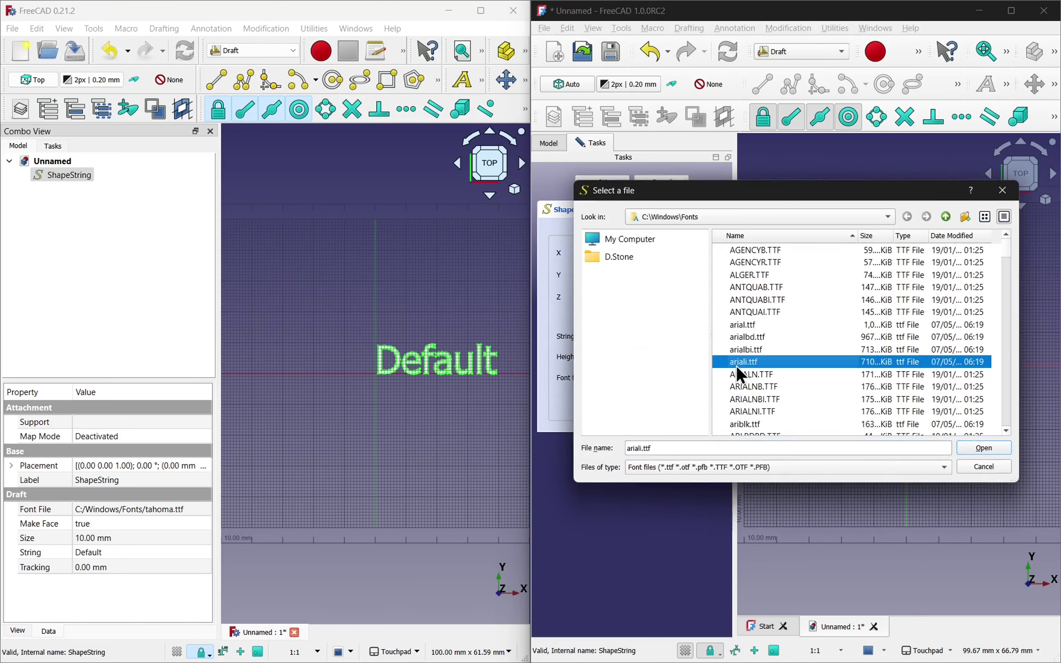
pyautogui.press('t')
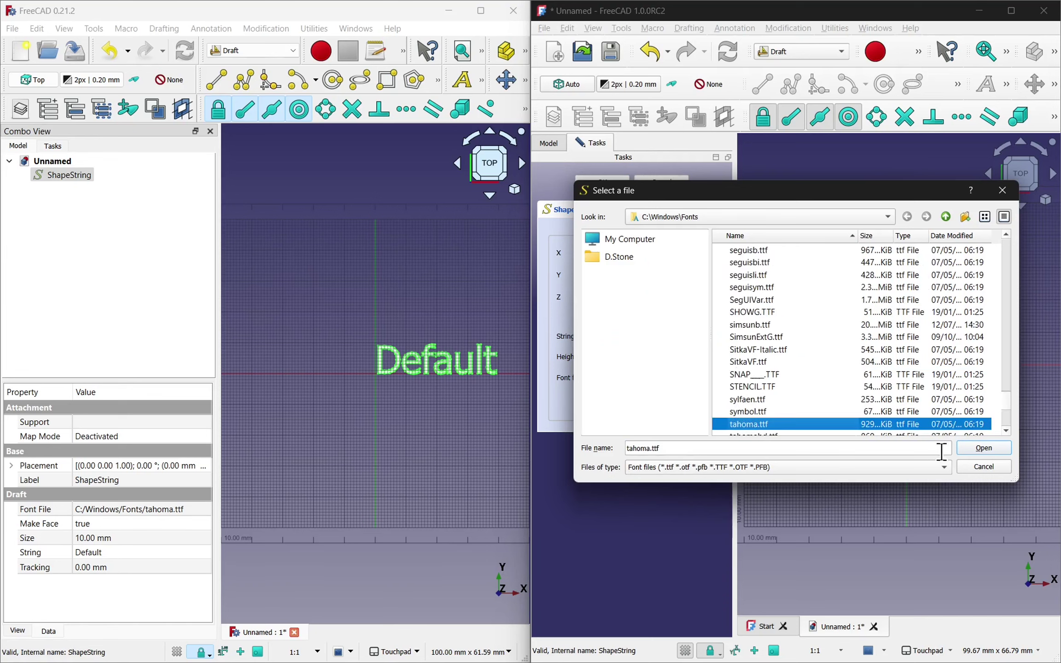
pyautogui.click(982, 449)
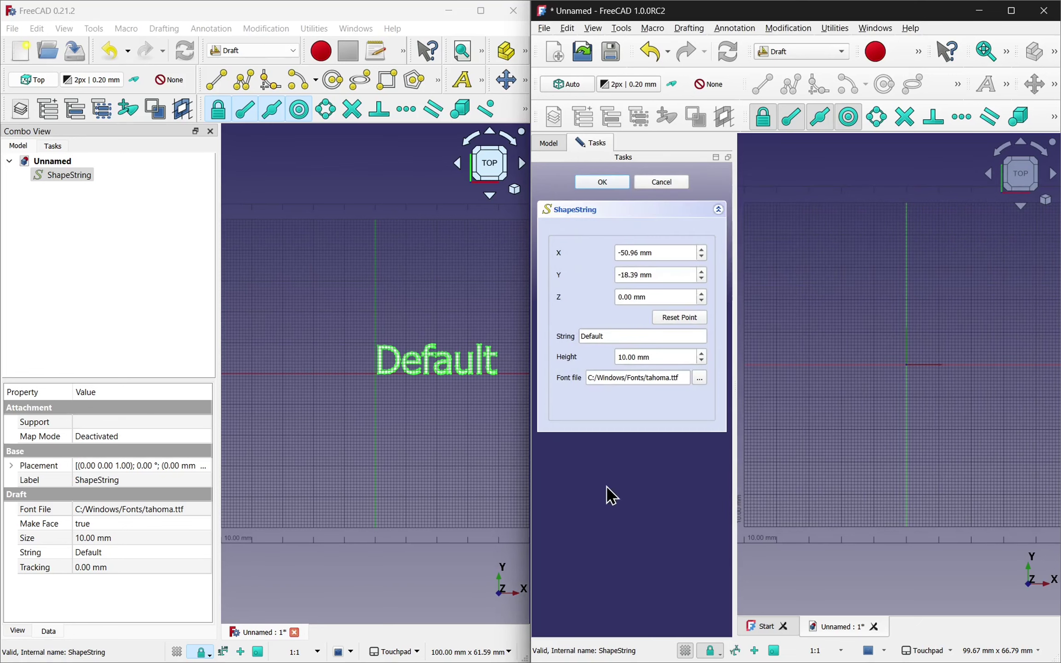
pyautogui.click(679, 318)
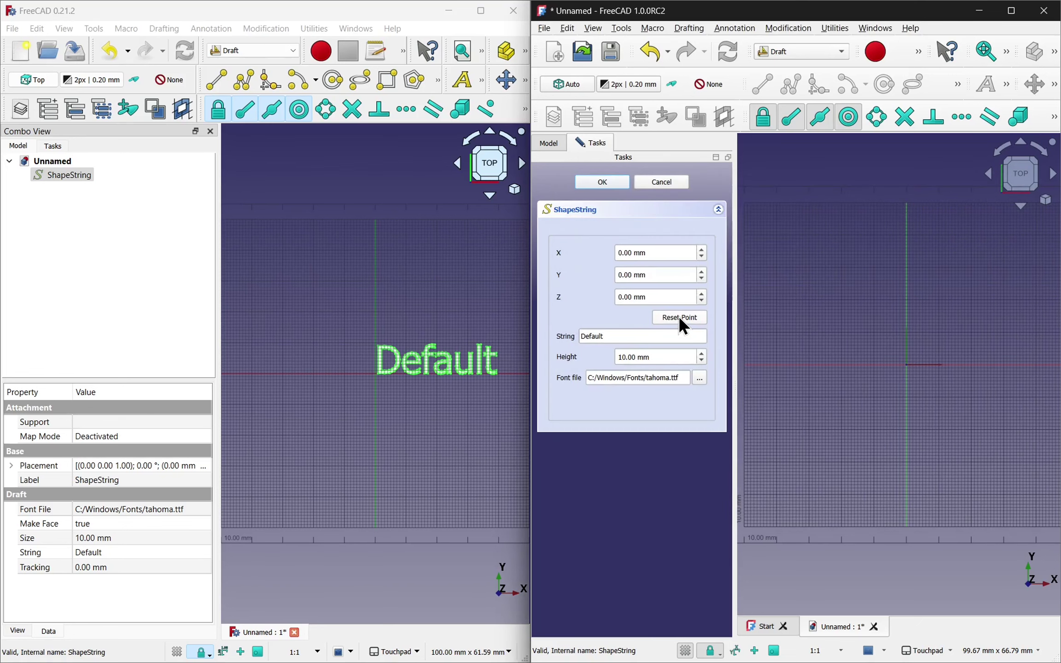
pyautogui.click(598, 183)
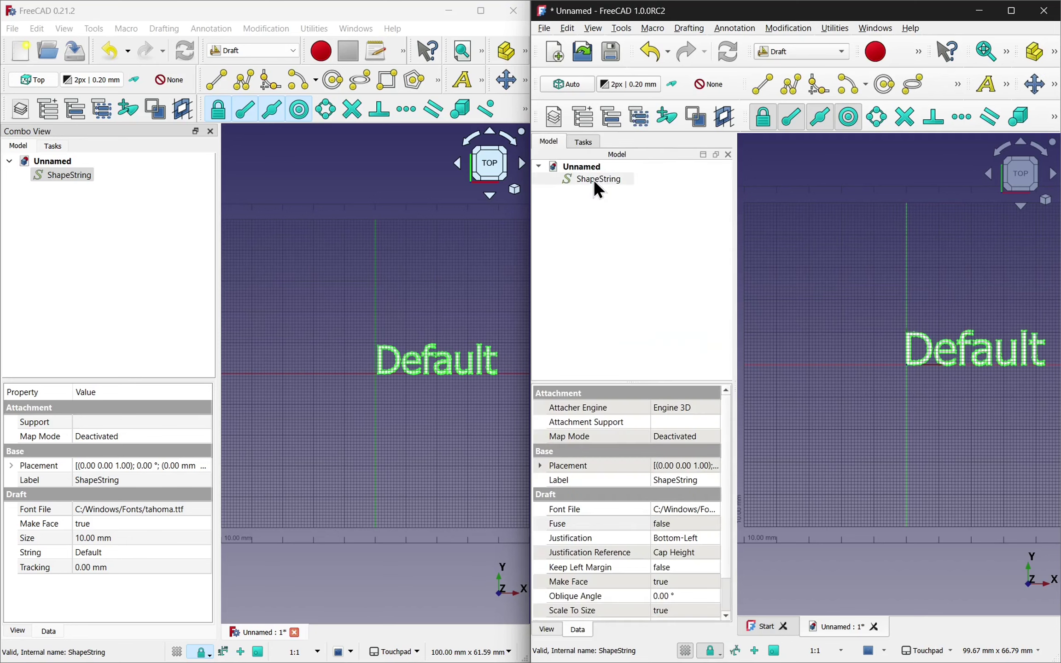
# Step: Select the 0.21.2 ShapeString and make both windows' property panels taller
pyautogui.scroll(3, 417, 395)
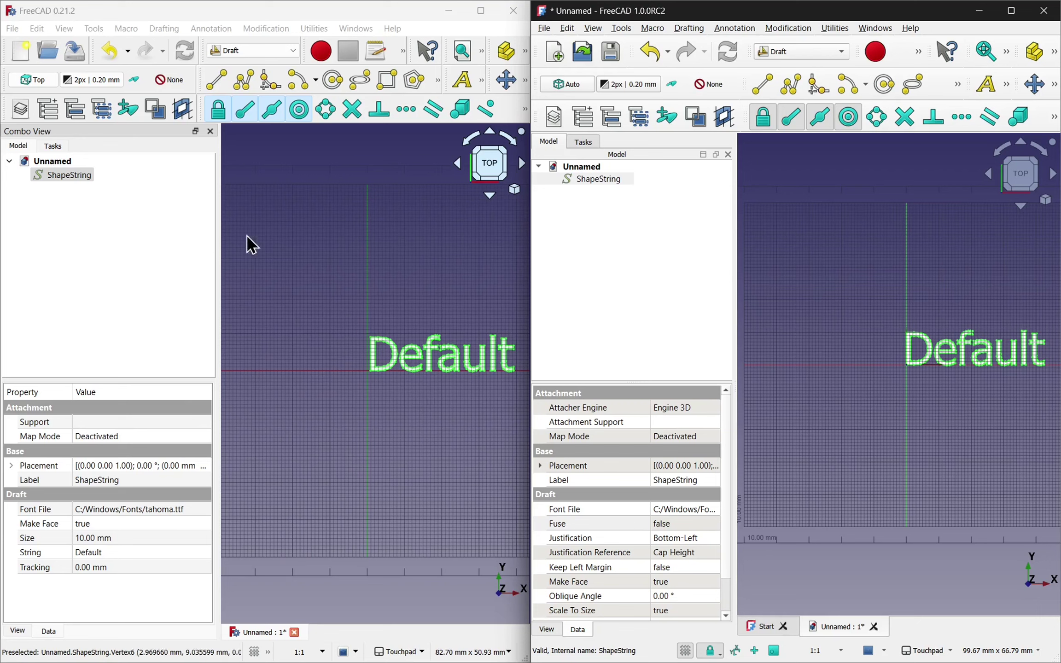
pyautogui.click(79, 177)
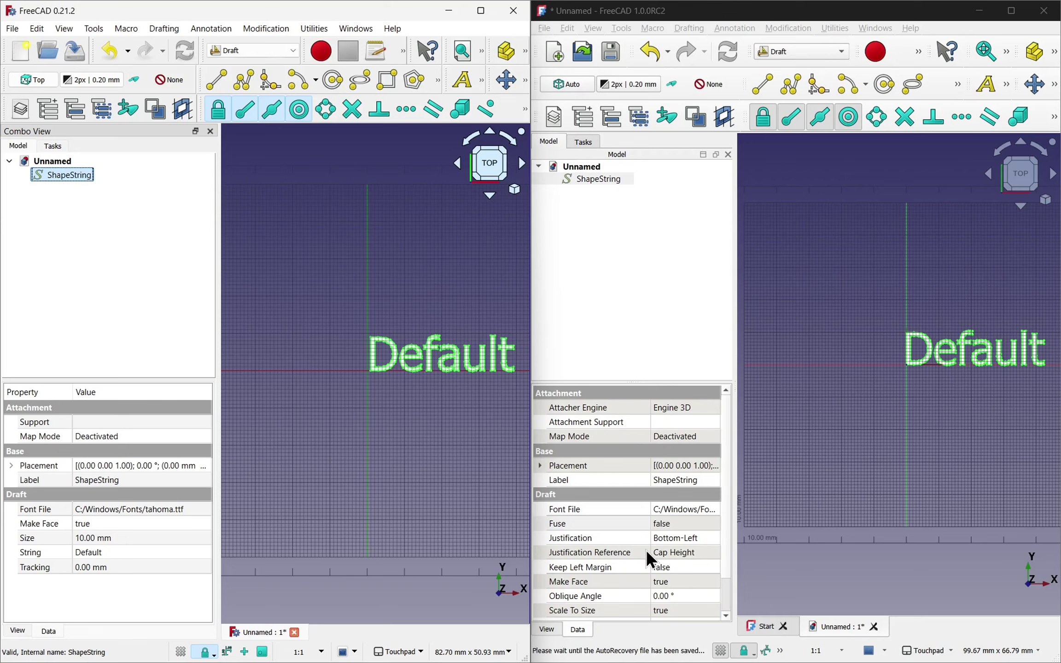
pyautogui.click(727, 471)
pyautogui.scroll(-1, 731, 524)
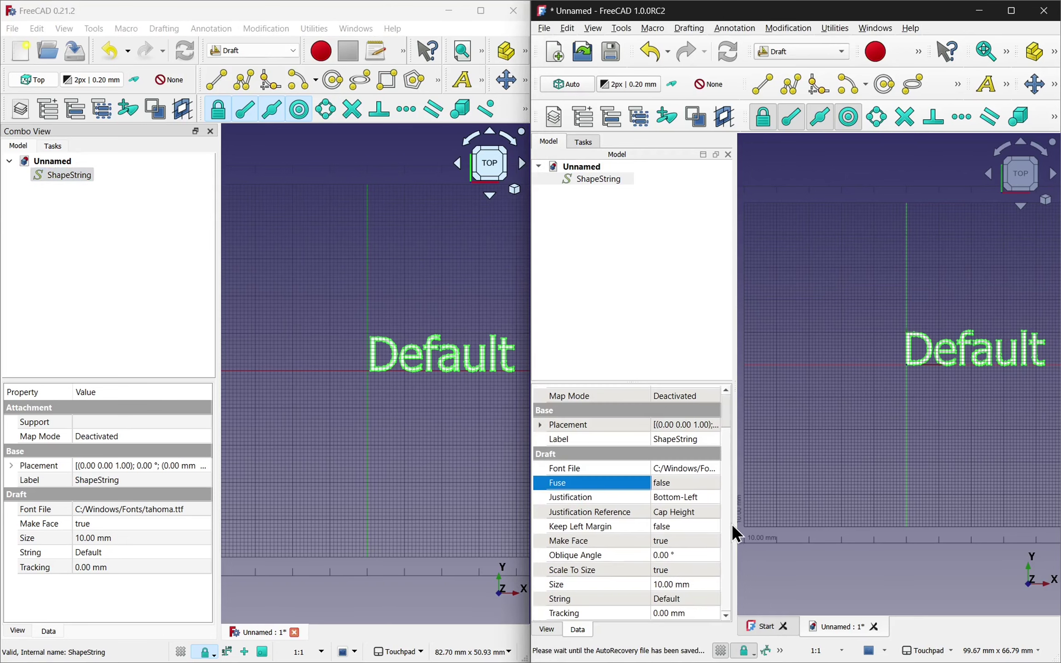
pyautogui.moveTo(617, 382); pyautogui.dragTo(617, 276)
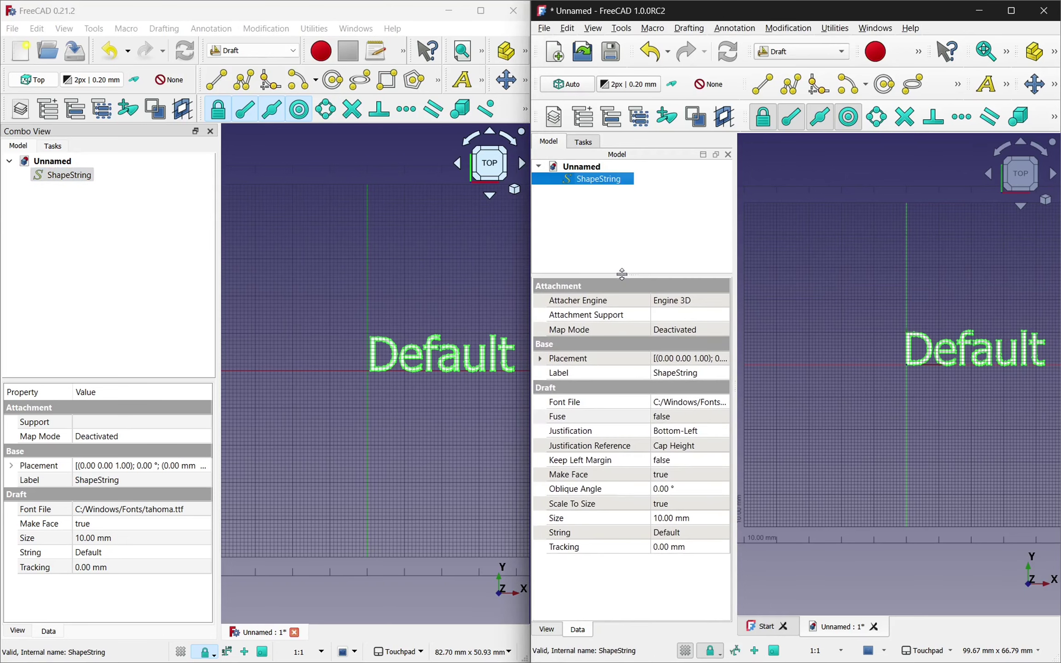
pyautogui.moveTo(90, 379); pyautogui.dragTo(90, 275)
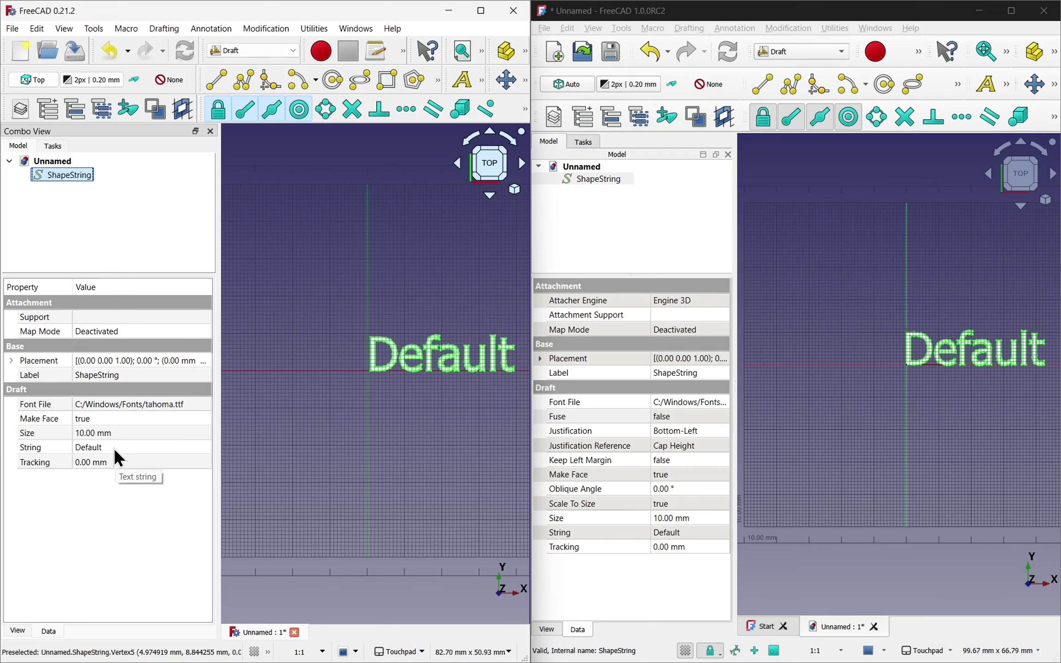
# Step: Set the 0.21.2 ShapeString's Tracking to 3 mm, spreading the Default letters apart
pyautogui.click(122, 462)
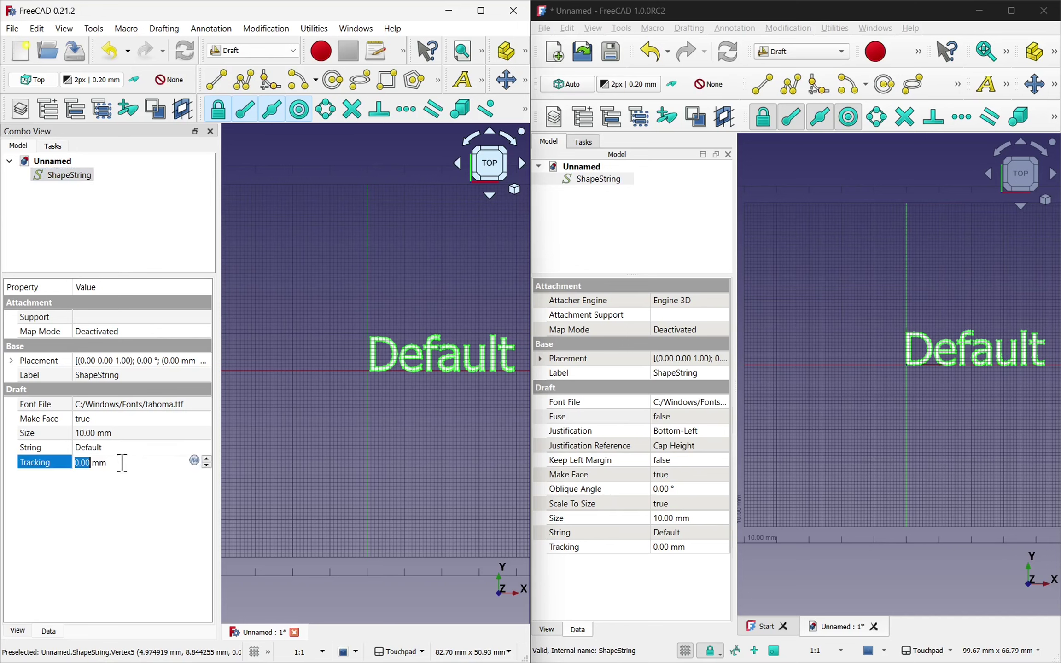
pyautogui.write('3')
pyautogui.click(117, 446)
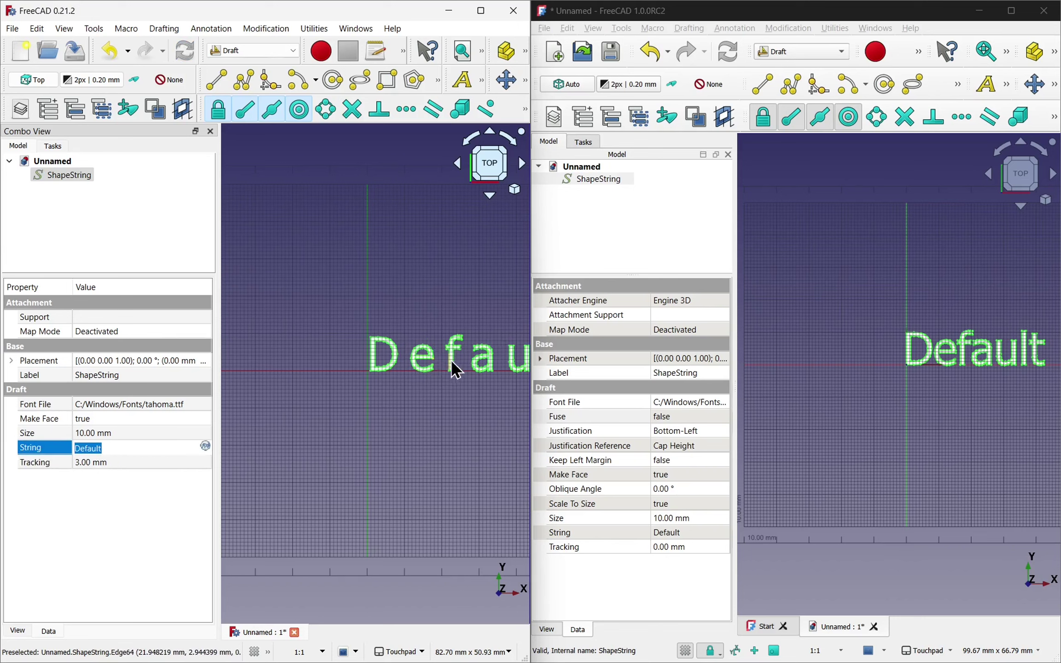
pyautogui.moveTo(462, 373); pyautogui.dragTo(377, 366, button='middle')
pyautogui.click(56, 463)
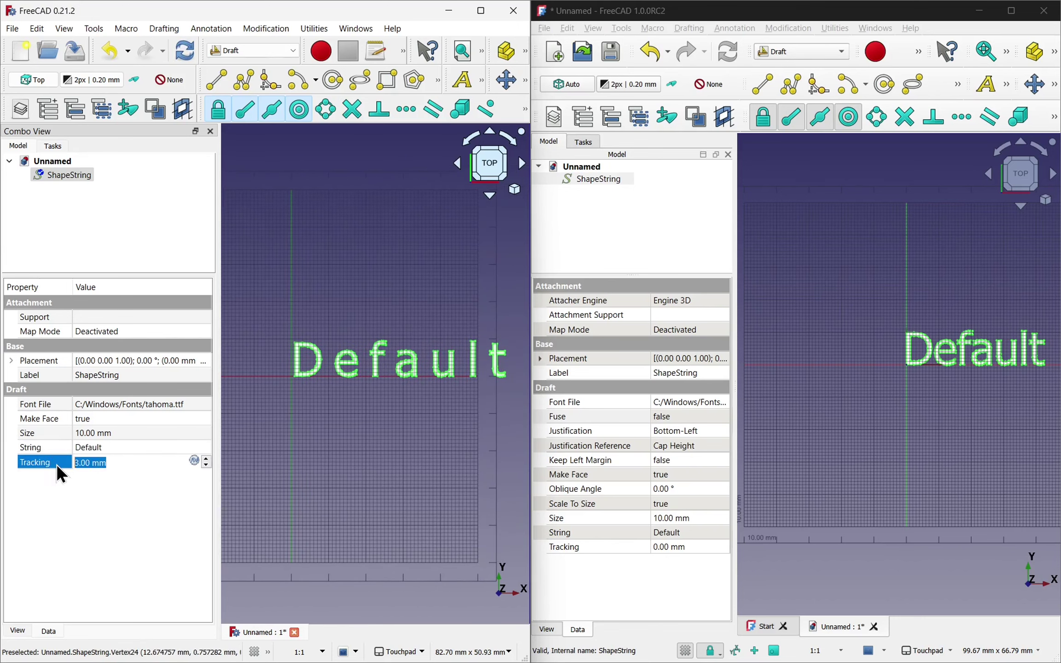
pyautogui.write('-')
pyautogui.press('BackSpace')
pyautogui.write('3')
pyautogui.click(112, 493)
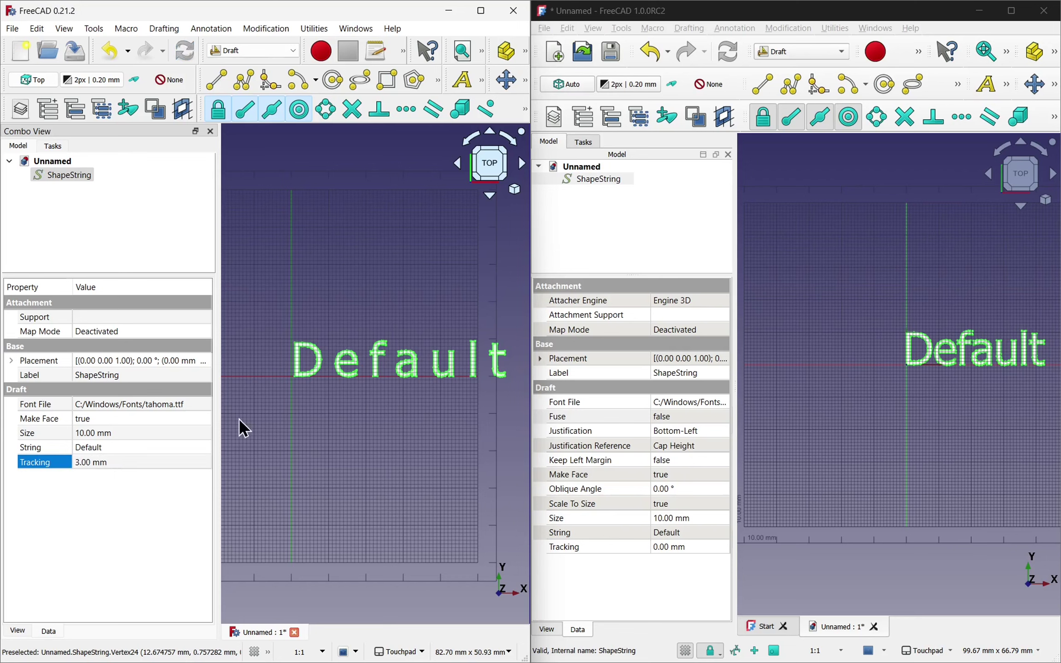
# Step: Try Tracking values of 3 mm and then -3 mm on the 1.0 ShapeString
pyautogui.click(694, 549)
pyautogui.write('3')
pyautogui.press('Return')
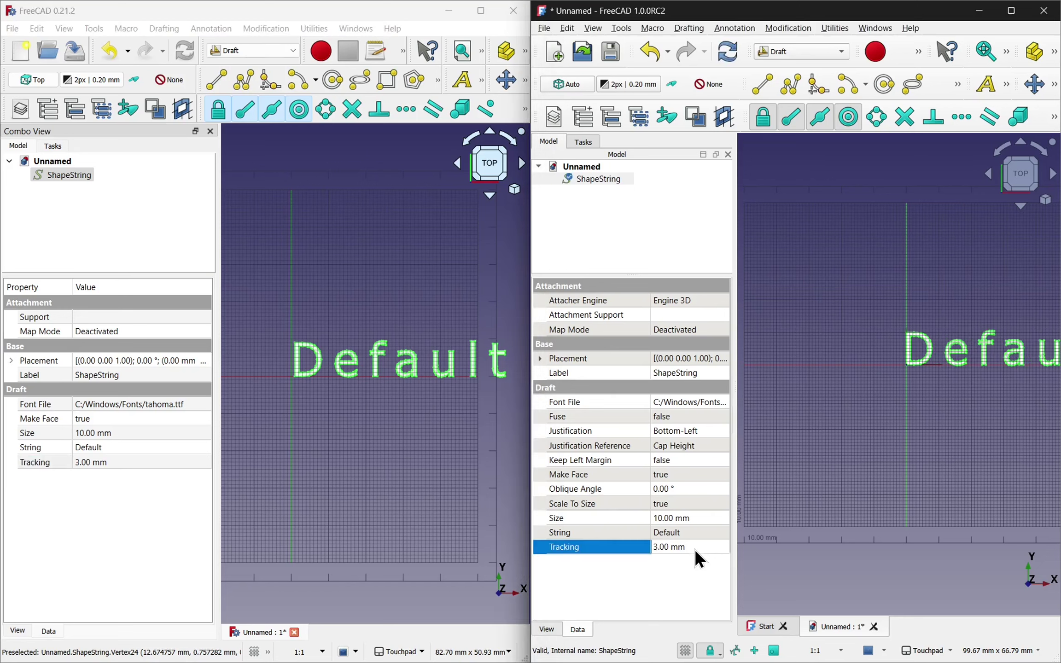
pyautogui.click(694, 549)
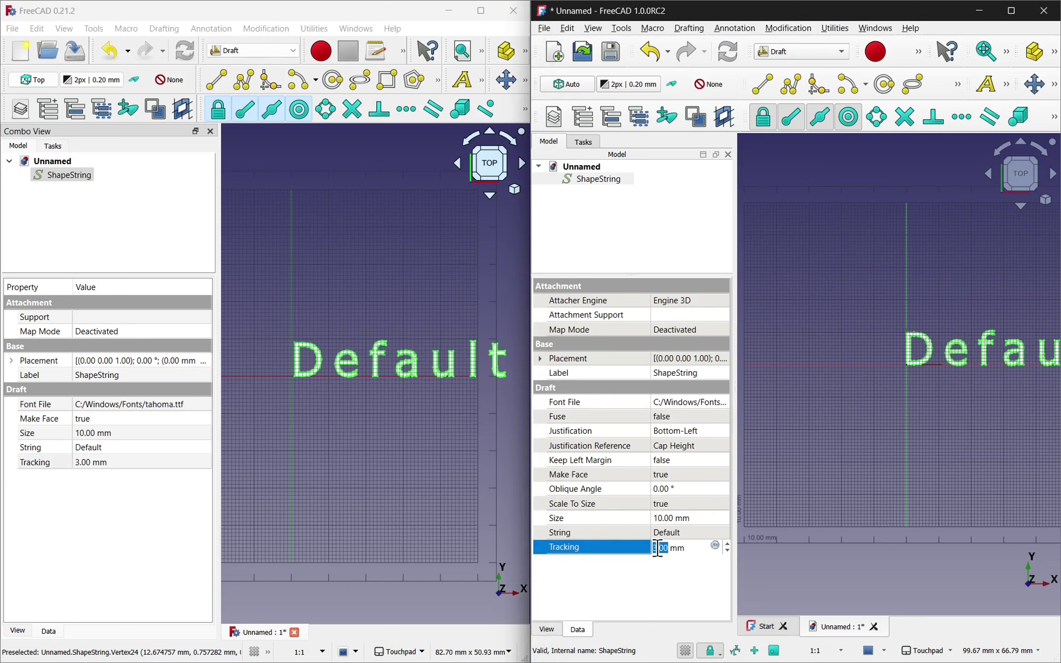
pyautogui.press('Left')
pyautogui.write('-')
pyautogui.press('Return')
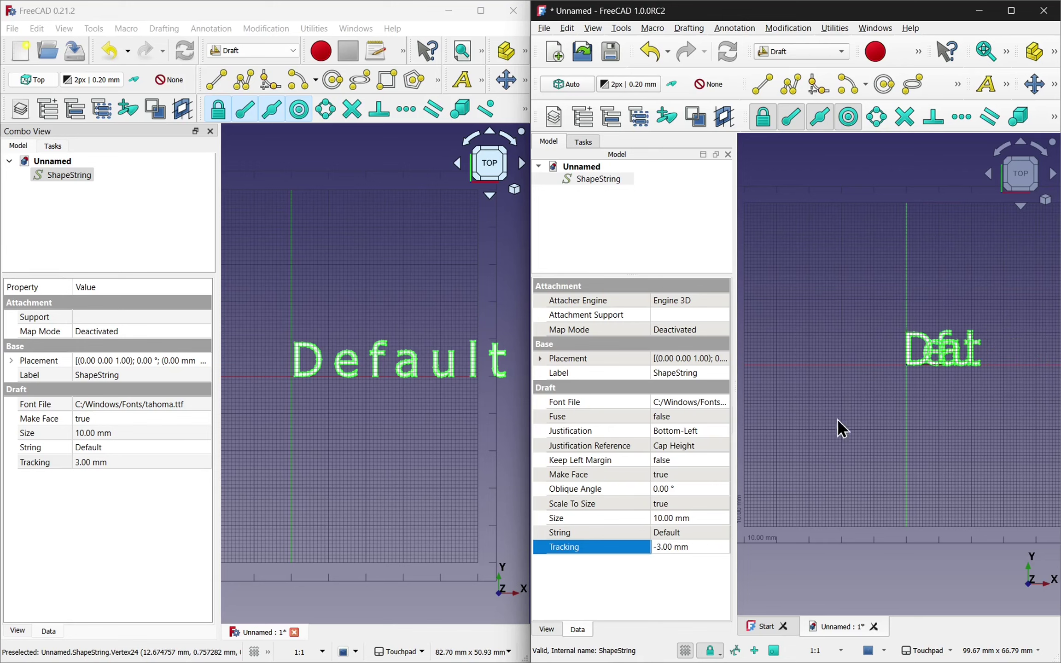
# Step: Settle the 1.0 ShapeString's Tracking at -1.00 mm and check the text
pyautogui.scroll(5, 946, 364)
pyautogui.scroll(1, 949, 369)
pyautogui.click(662, 548)
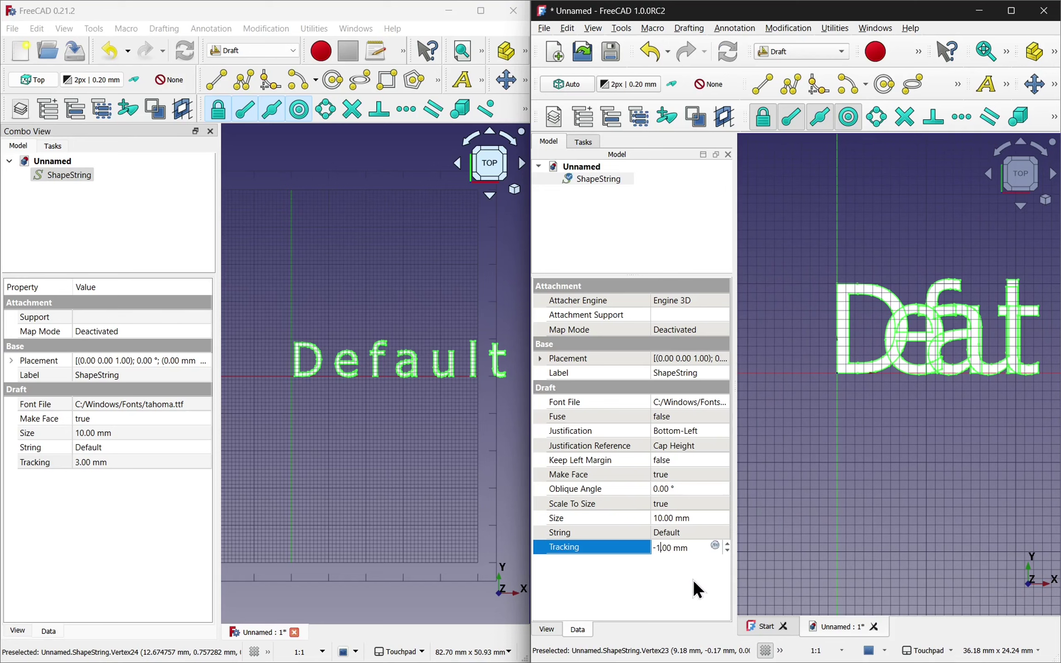
pyautogui.press('Up')
pyautogui.press('Up')
pyautogui.scroll(-2, 969, 325)
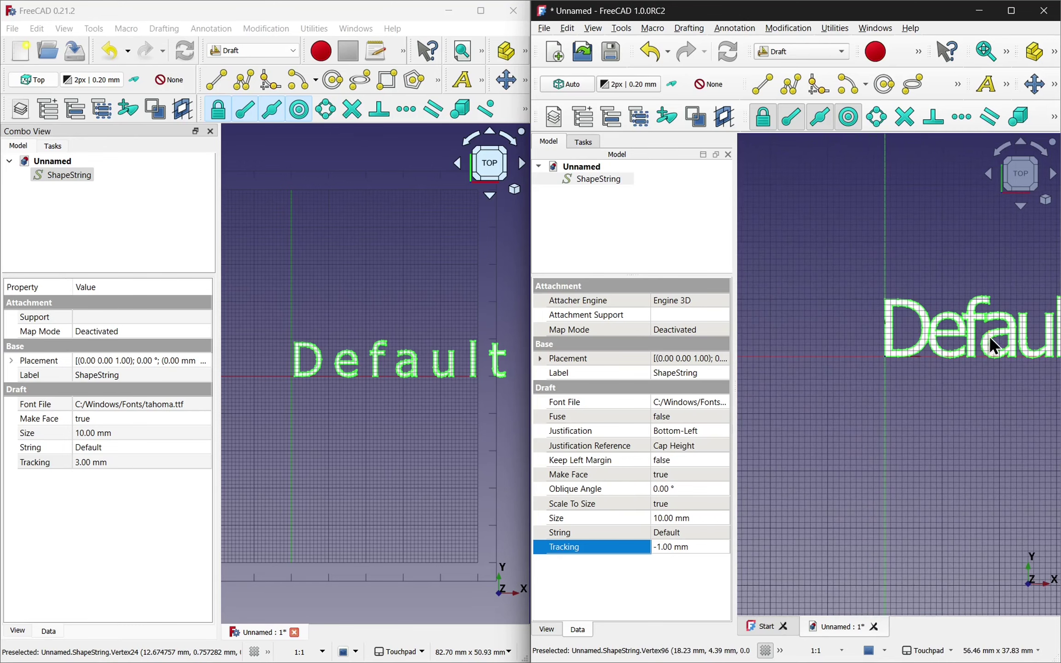
pyautogui.scroll(-2, 992, 336)
pyautogui.scroll(3, 919, 367)
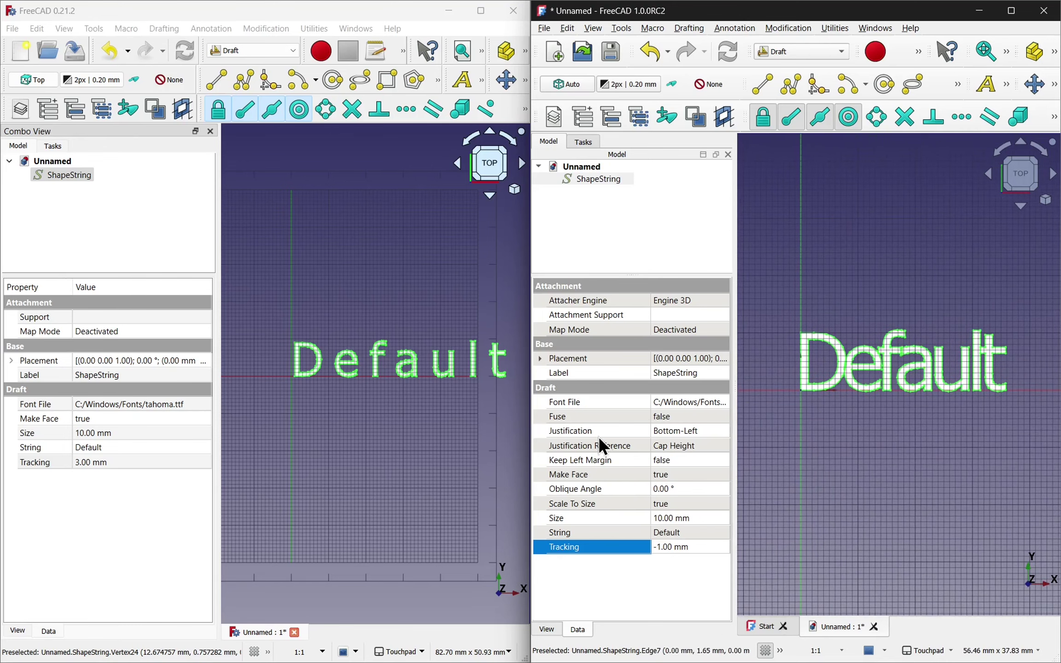
# Step: Set Fuse to true on the 1.0 ShapeString and inspect the fused letters
pyautogui.click(677, 416)
pyautogui.click(678, 417)
pyautogui.click(678, 432)
pyautogui.click(852, 429)
pyautogui.scroll(5, 894, 359)
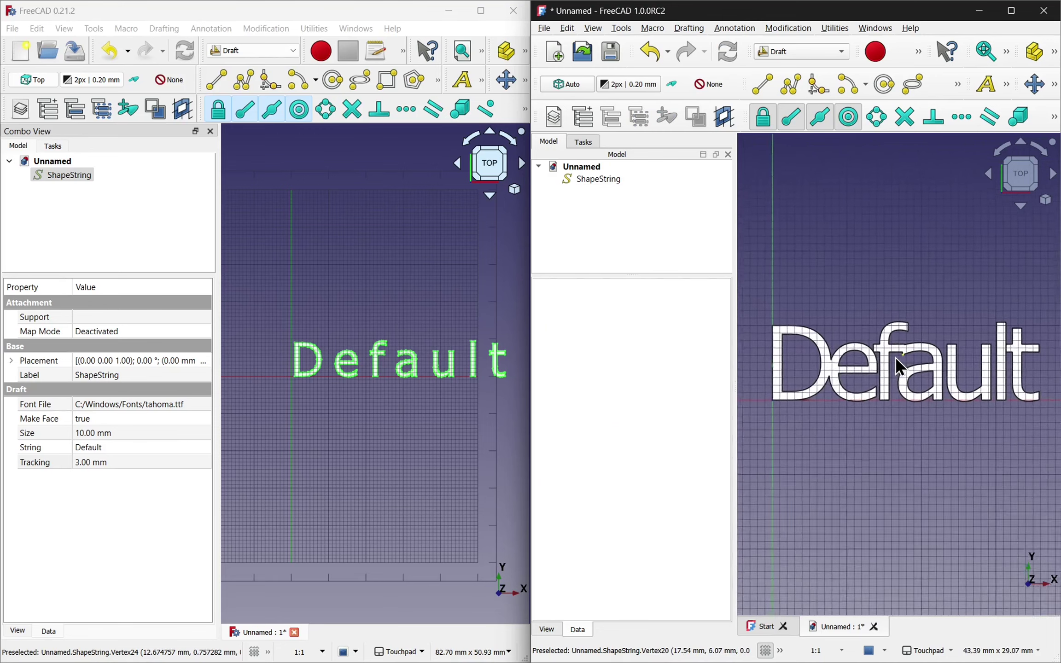
pyautogui.scroll(4, 811, 370)
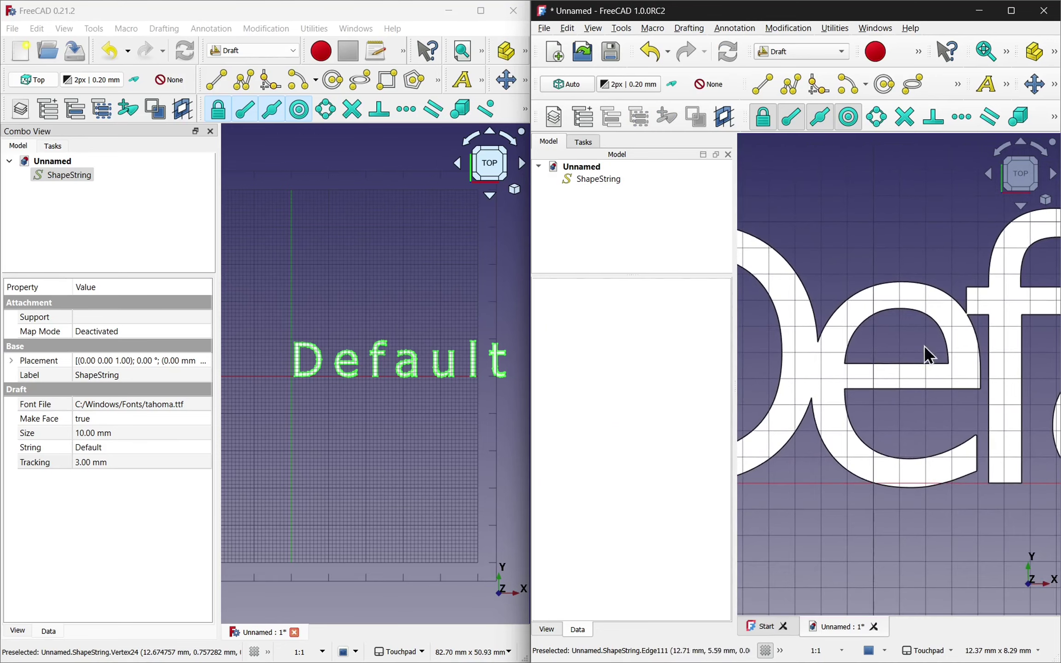
pyautogui.scroll(-2, 900, 382)
pyautogui.scroll(-3, 900, 384)
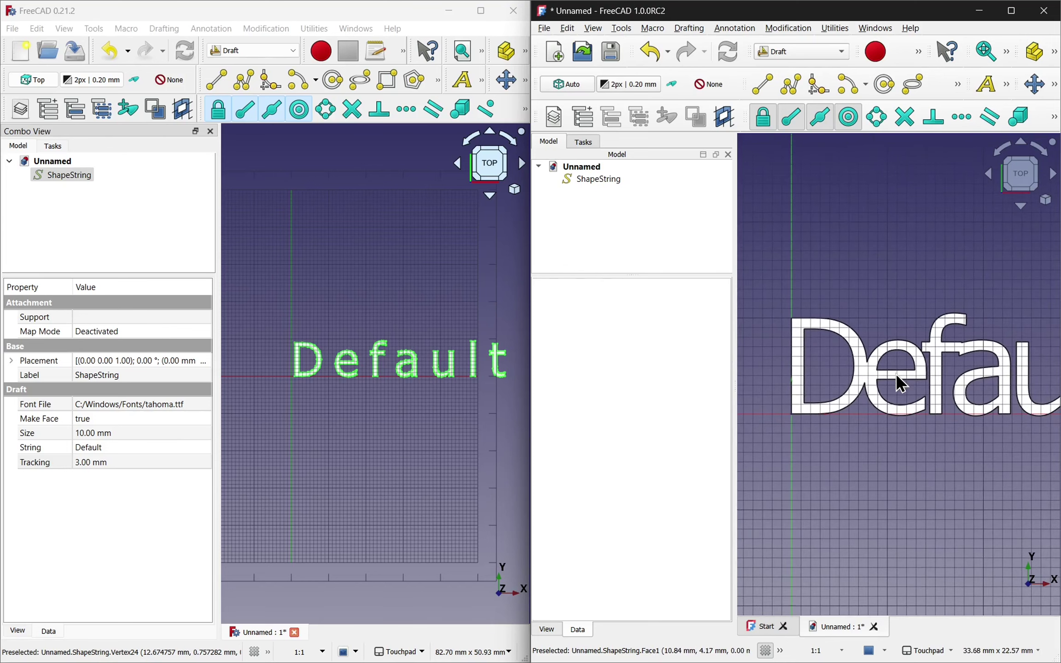
# Step: Change the 1.0 ShapeString's Tracking to -1.50 mm
pyautogui.click(599, 183)
pyautogui.click(693, 548)
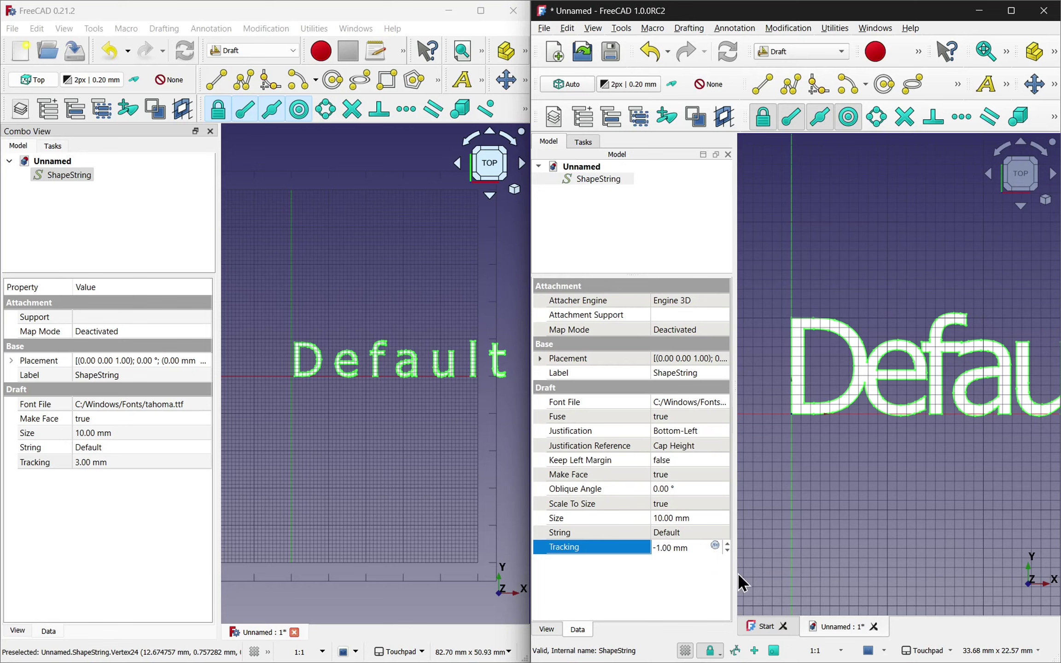
pyautogui.press('Delete')
pyautogui.write('5')
pyautogui.press('Return')
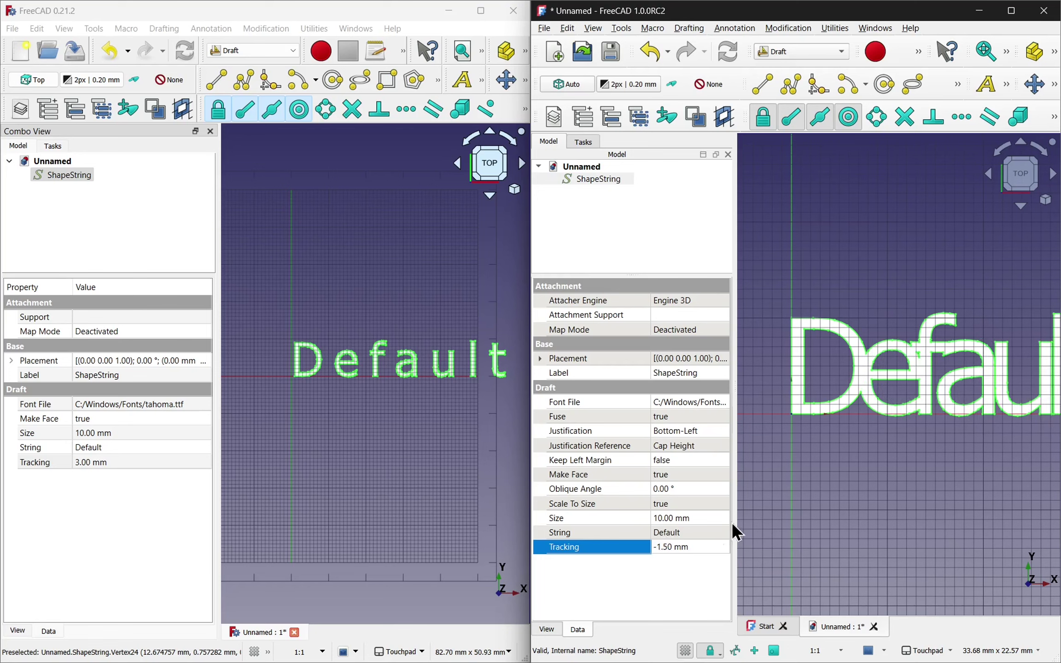
# Step: Reset the 1.0 ShapeString's Tracking to 0 mm and set Fuse back to false
pyautogui.scroll(-2, 942, 419)
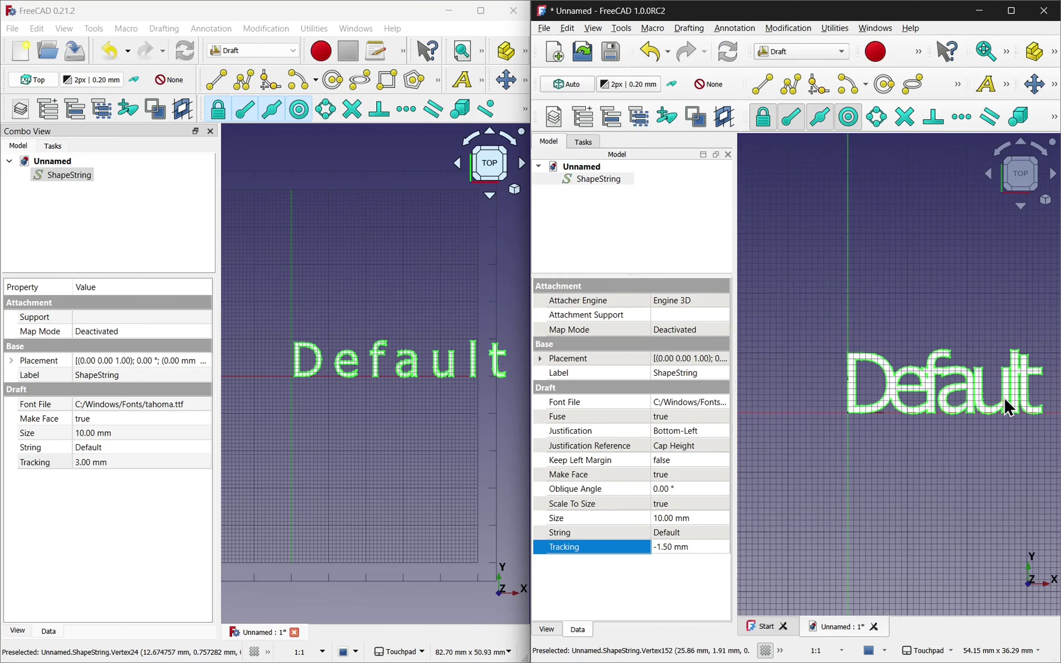
pyautogui.click(700, 549)
pyautogui.write('0')
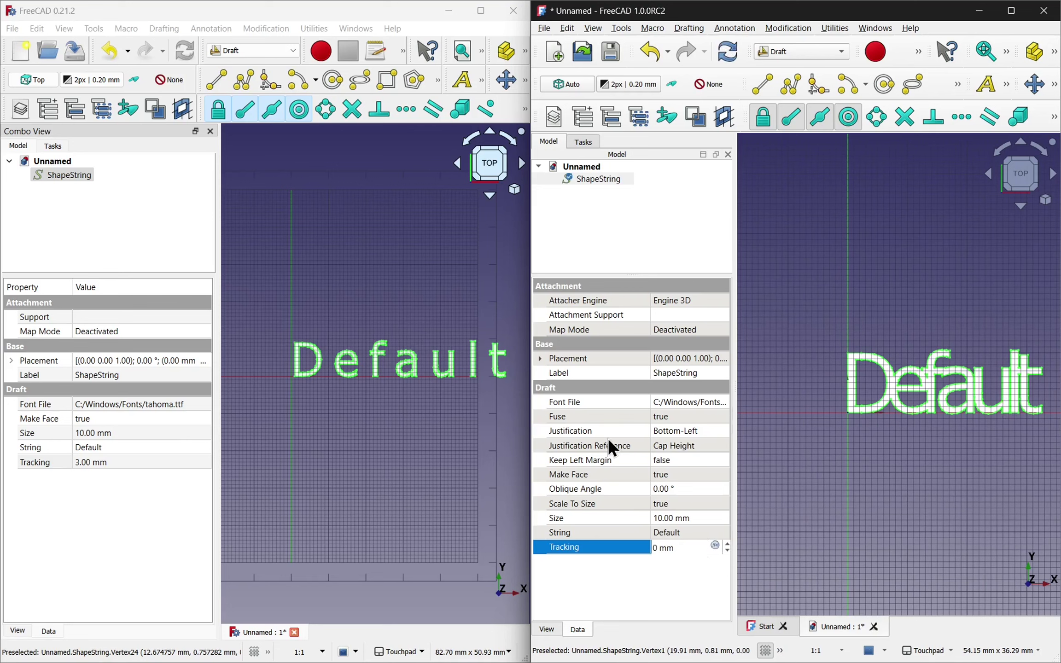
pyautogui.click(678, 412)
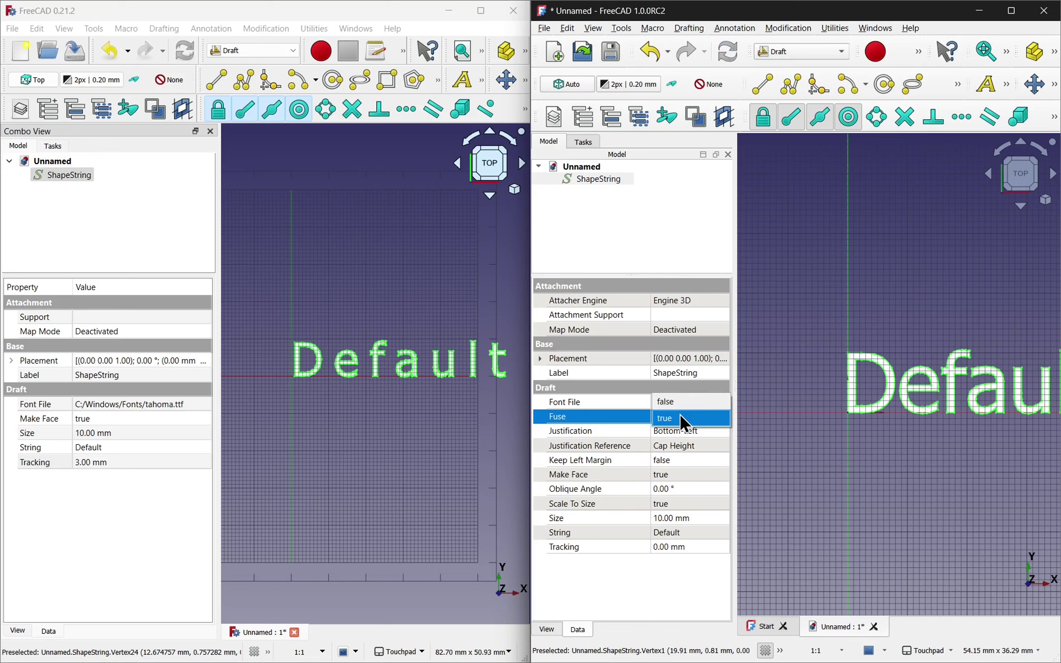
pyautogui.click(679, 413)
pyautogui.click(677, 404)
pyautogui.click(831, 452)
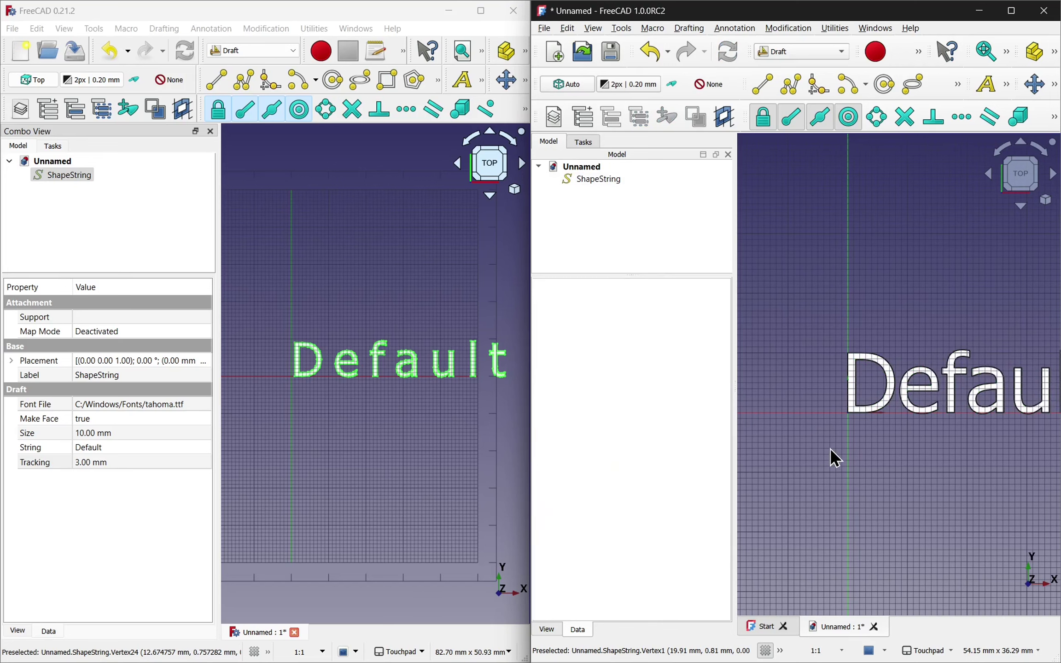
pyautogui.click(124, 462)
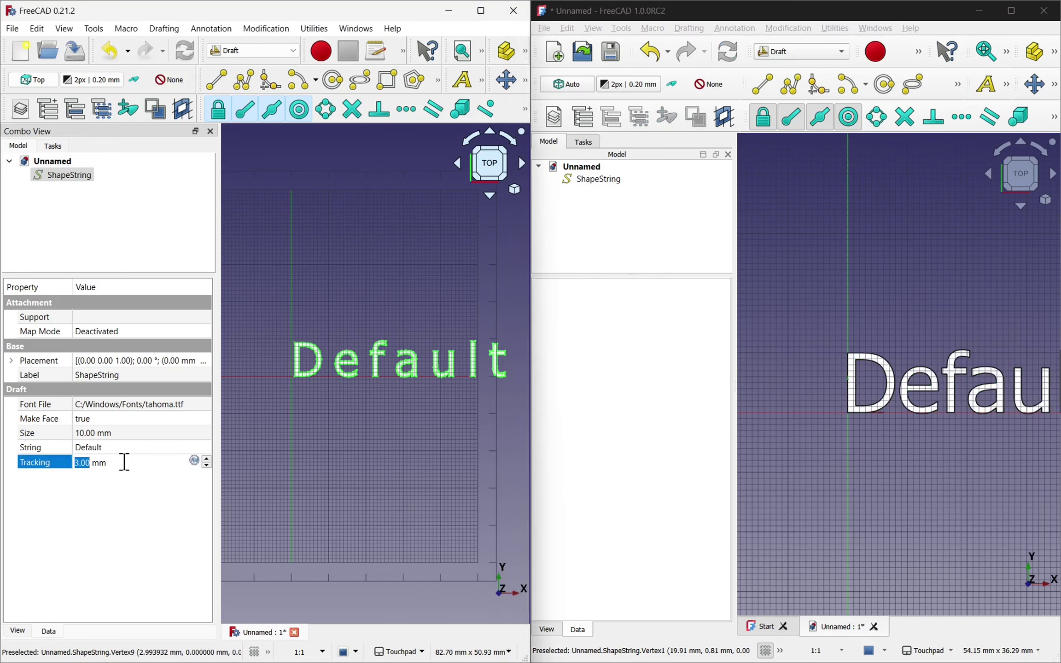
# Step: Set the 0.21.2 ShapeString's Tracking to 0 mm and compare both texts' properties
pyautogui.write('0')
pyautogui.click(362, 443)
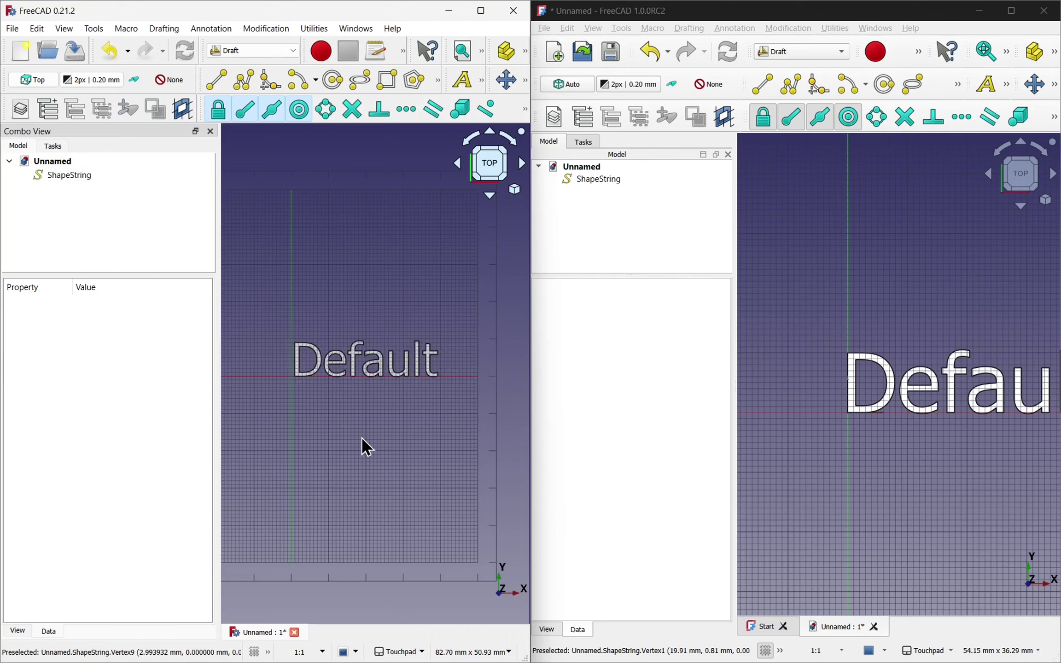
pyautogui.scroll(5, 385, 364)
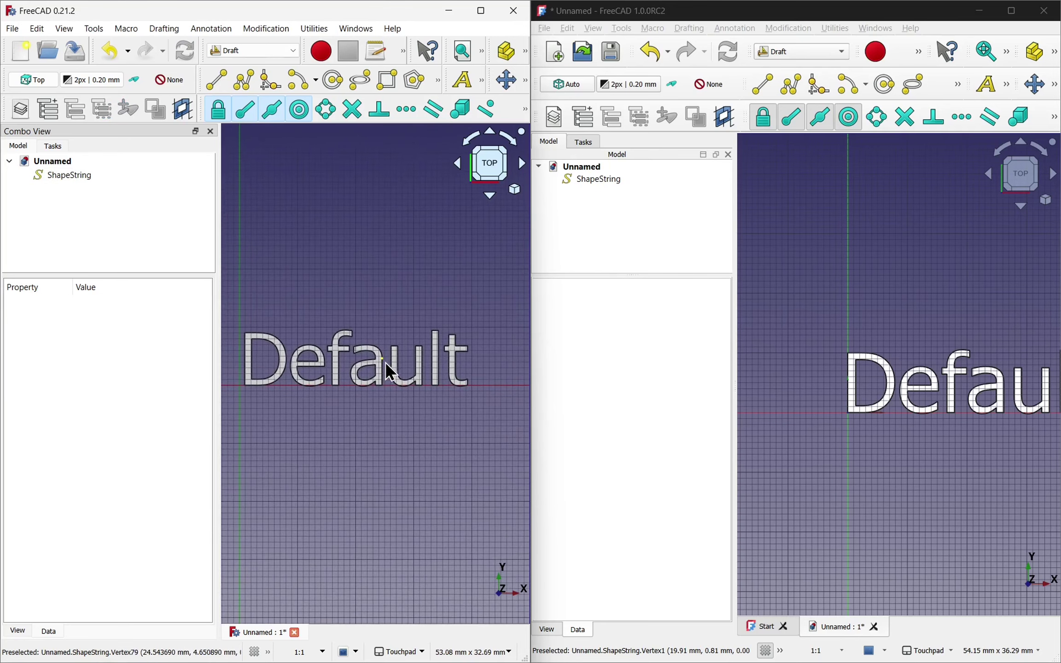
pyautogui.click(402, 386)
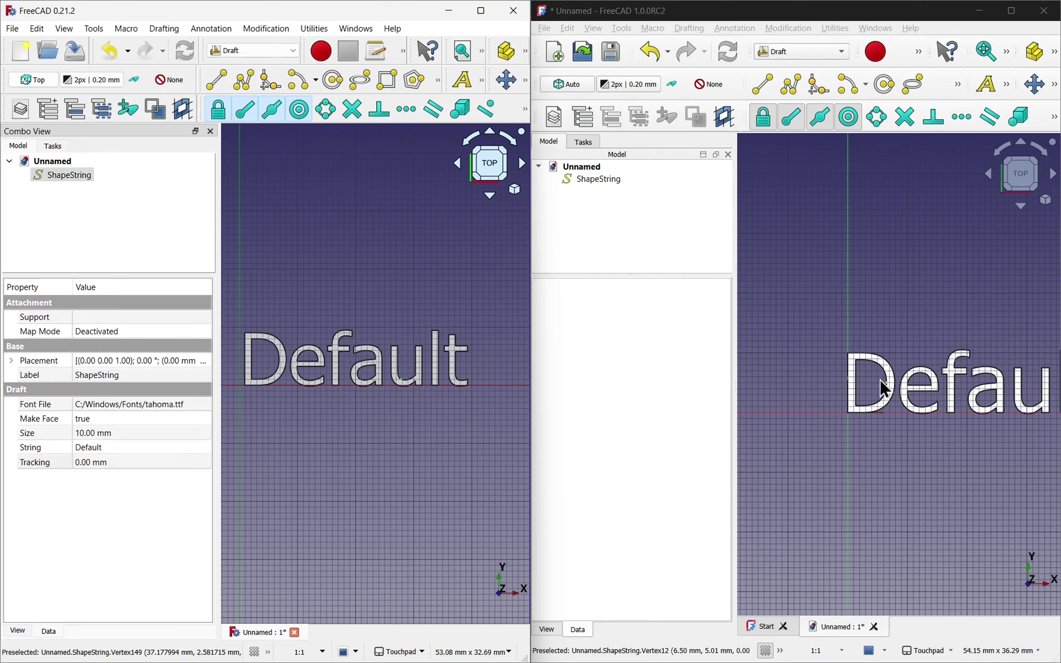
pyautogui.click(860, 384)
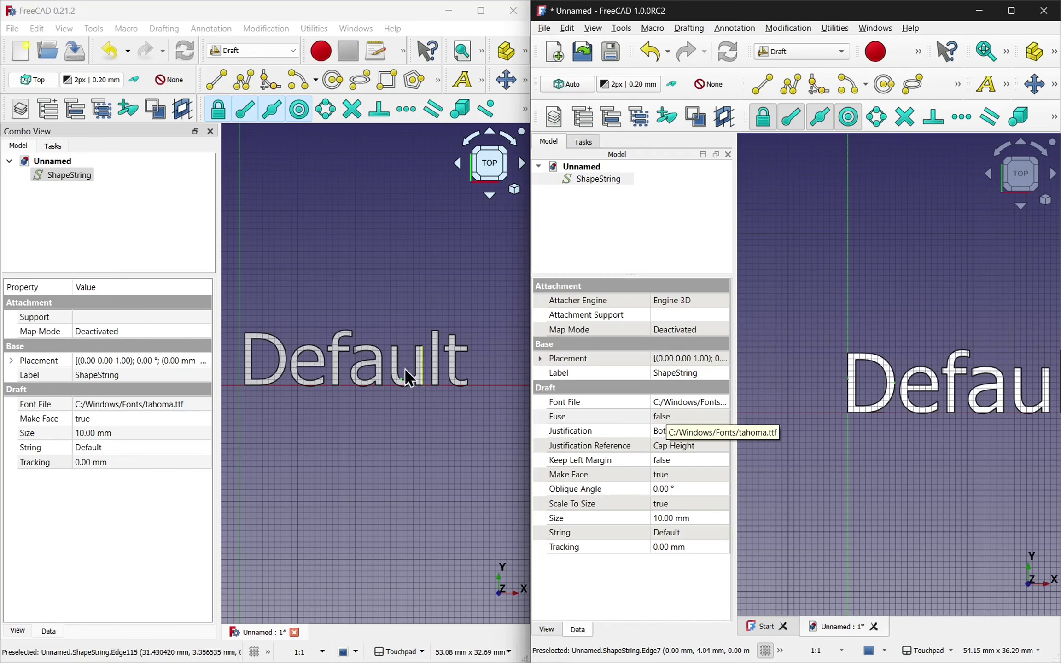
# Step: Expand Placement > Position in 0.21.2 and confirm Y stays at 0.00 mm
pyautogui.click(248, 396)
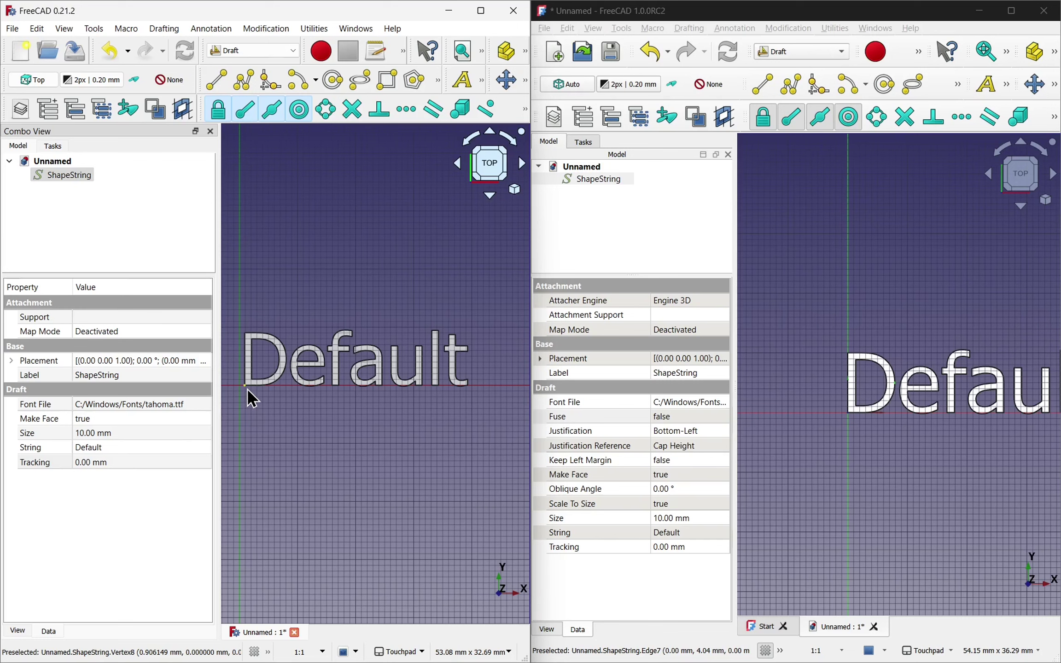
pyautogui.click(11, 361)
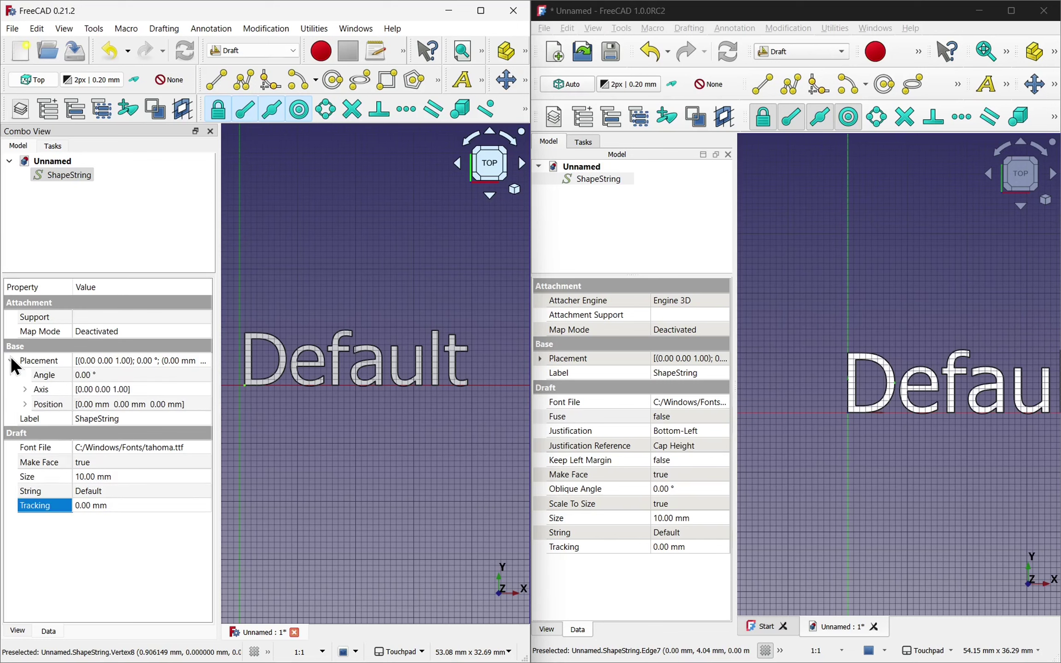
pyautogui.click(25, 403)
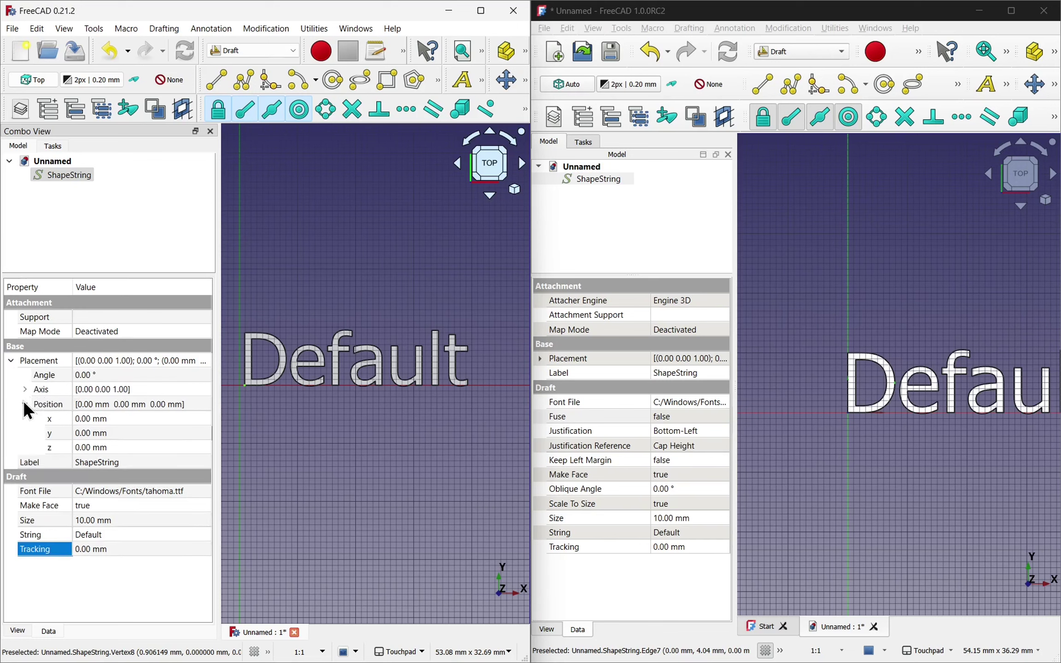
pyautogui.click(131, 432)
pyautogui.scroll(4, 131, 432)
pyautogui.scroll(-4, 132, 431)
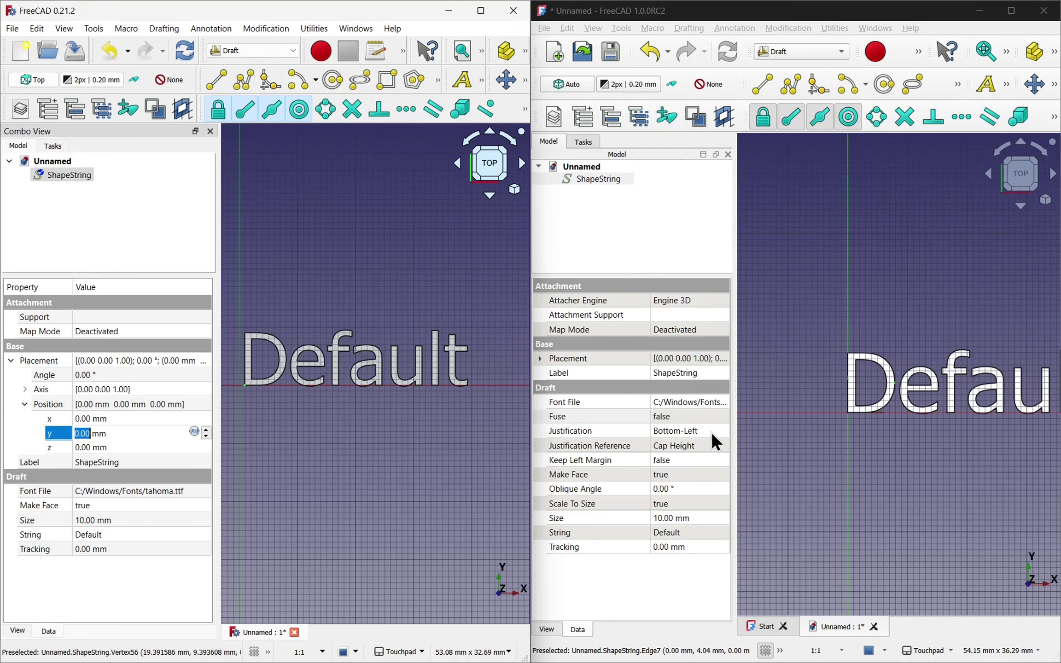
pyautogui.click(688, 432)
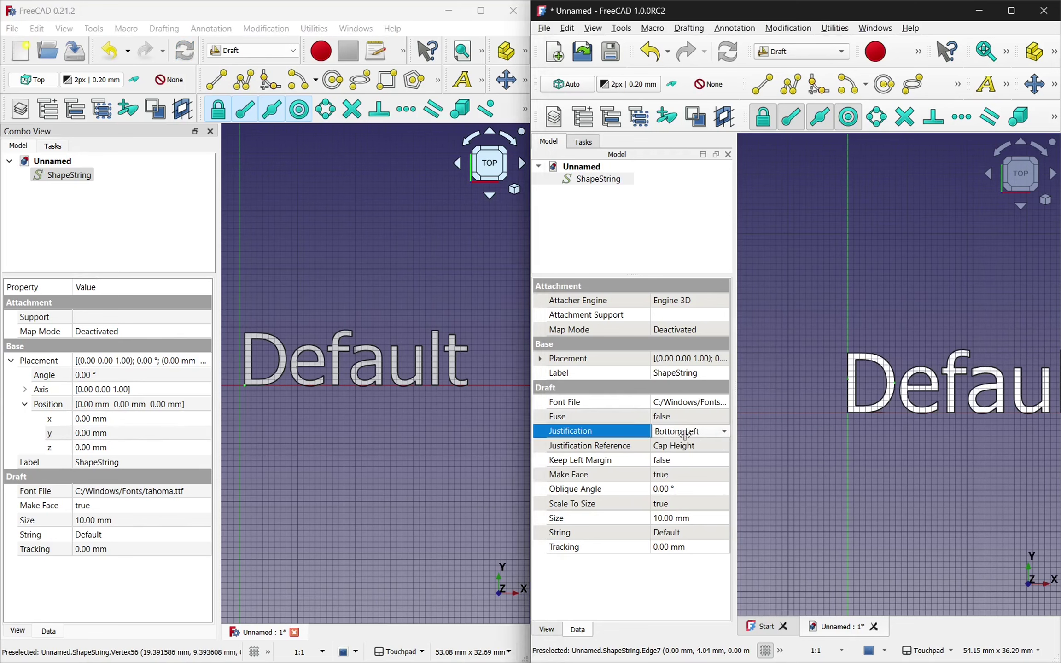
pyautogui.click(690, 432)
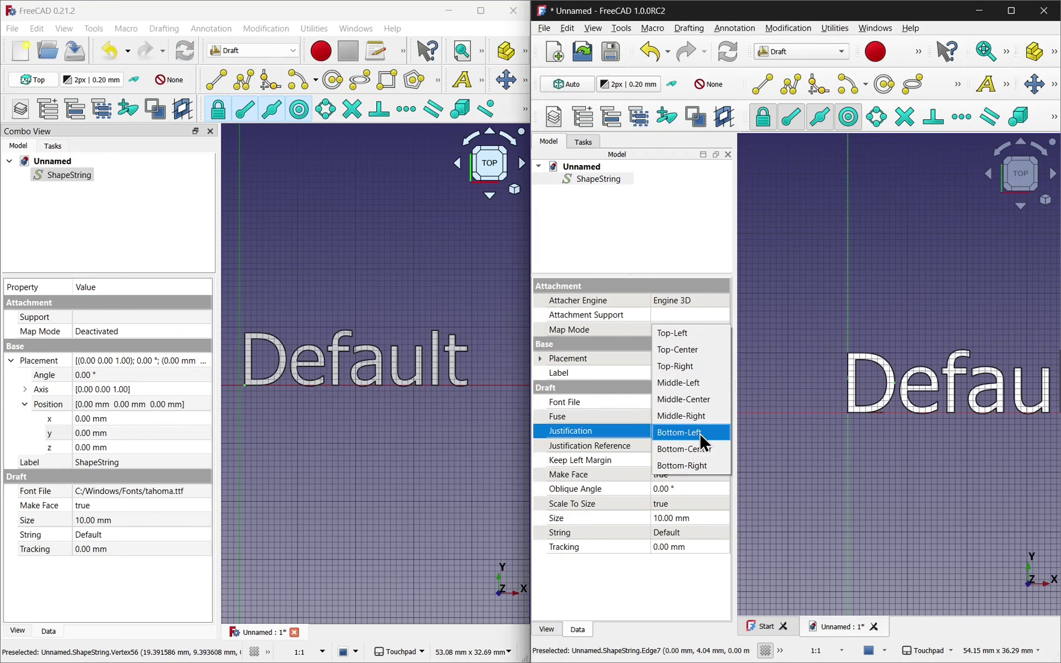
pyautogui.click(835, 433)
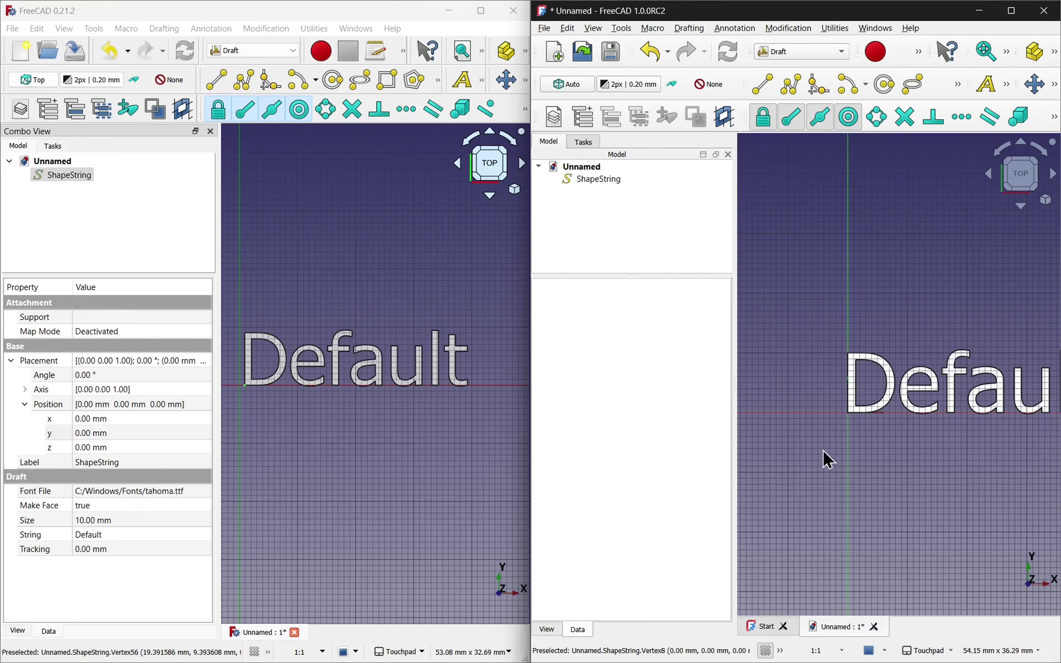
pyautogui.scroll(5, 851, 426)
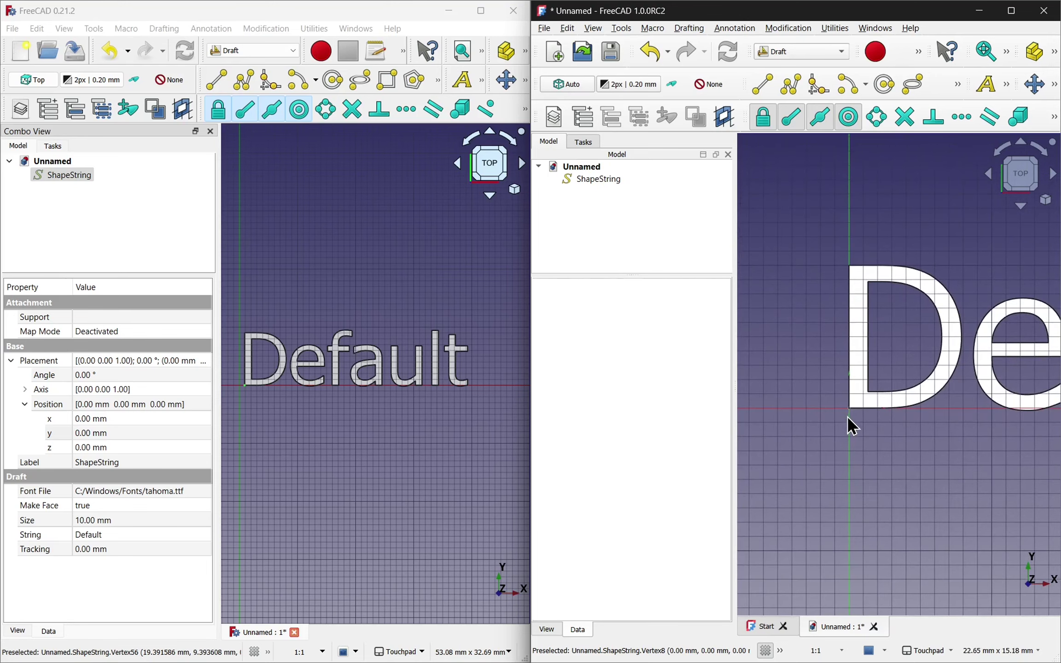
pyautogui.scroll(-3, 852, 420)
pyautogui.scroll(4, 250, 387)
pyautogui.scroll(-2, 249, 387)
pyautogui.scroll(-2, 250, 387)
# Step: Set the 1.0 ShapeString's Justification to Middle-Center
pyautogui.click(603, 179)
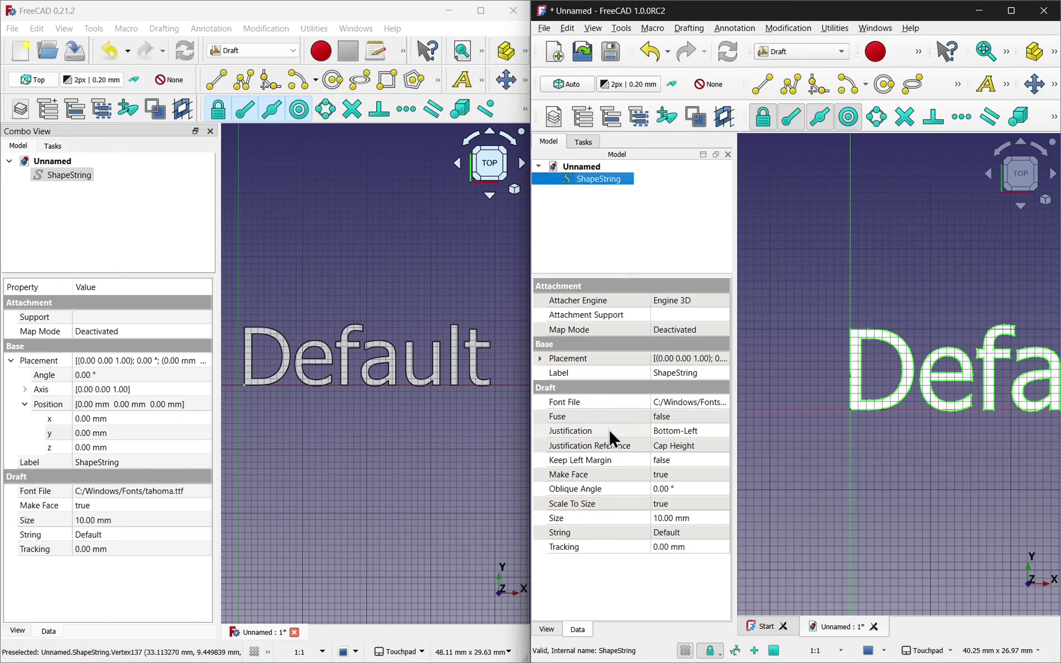
pyautogui.click(680, 433)
pyautogui.click(681, 433)
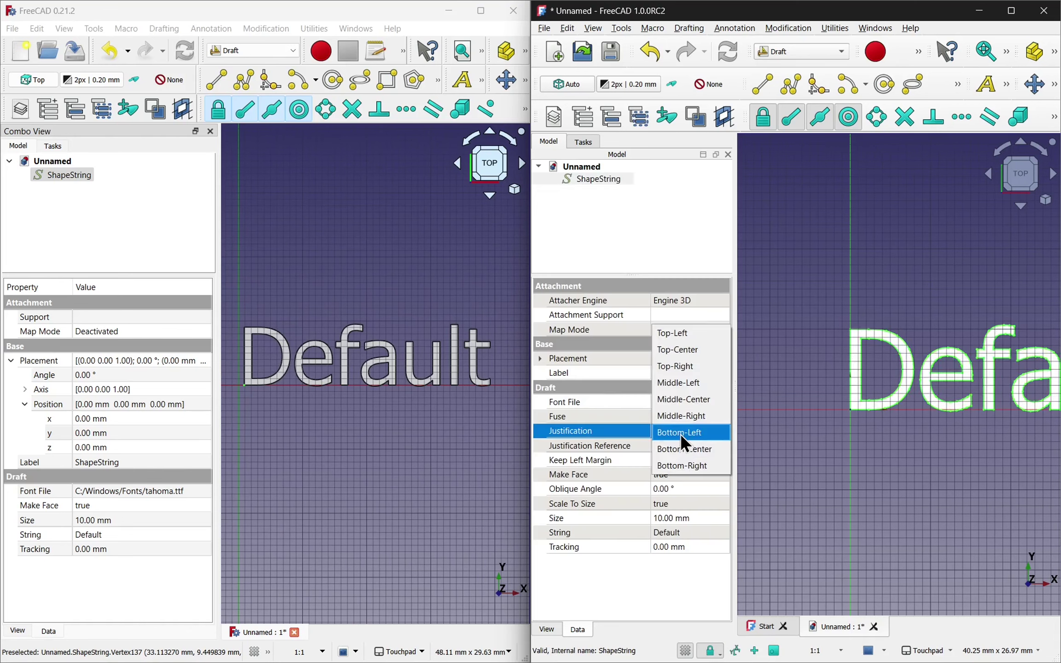
pyautogui.click(705, 407)
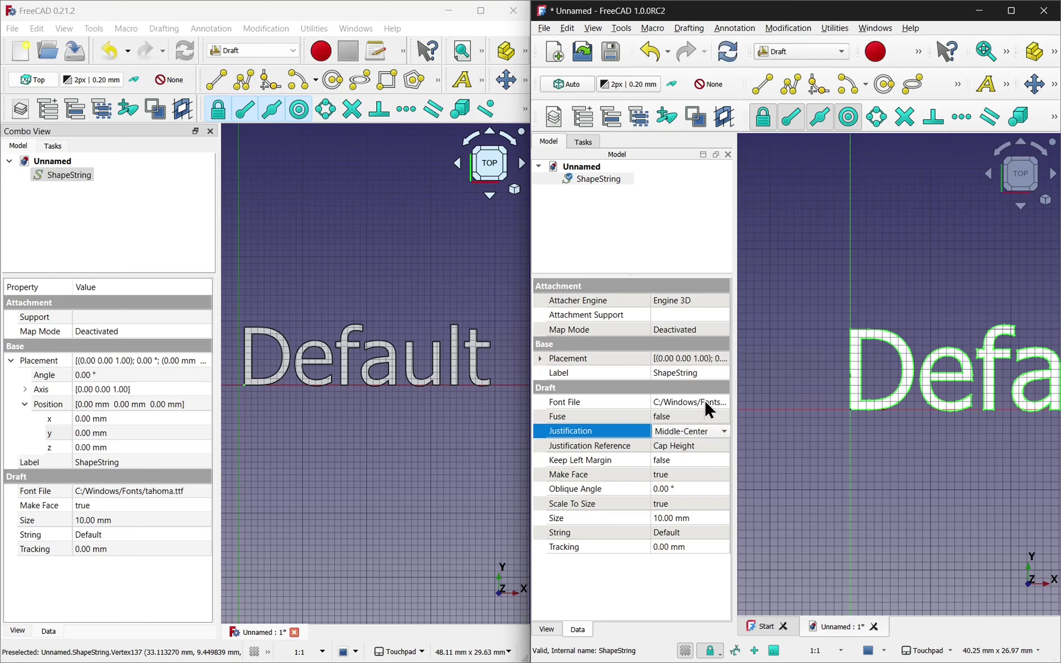
pyautogui.click(712, 450)
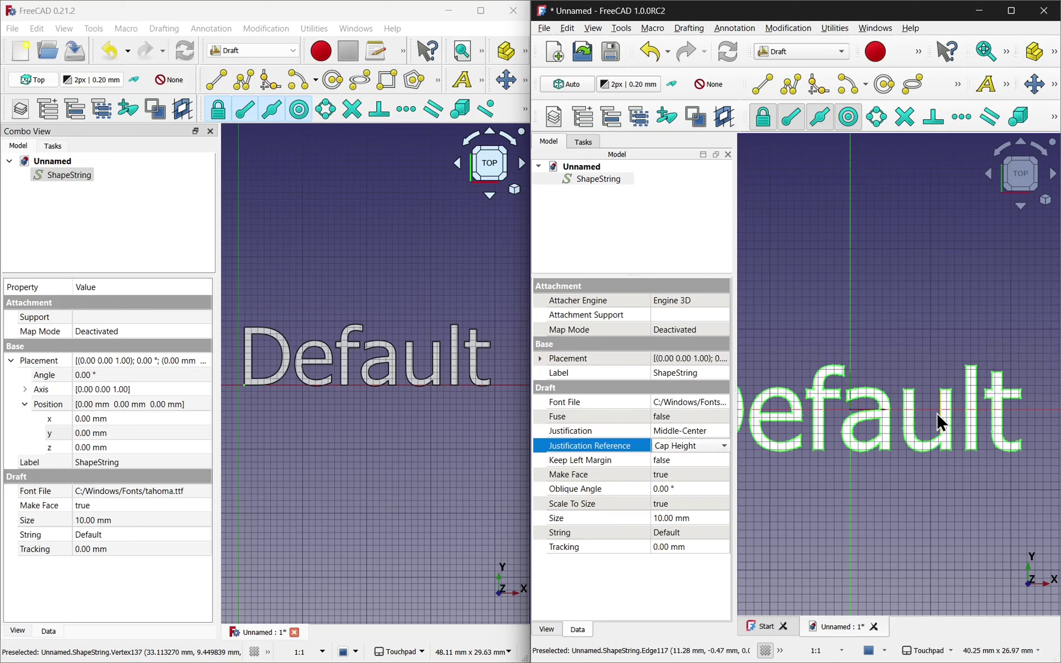
pyautogui.scroll(-2, 936, 412)
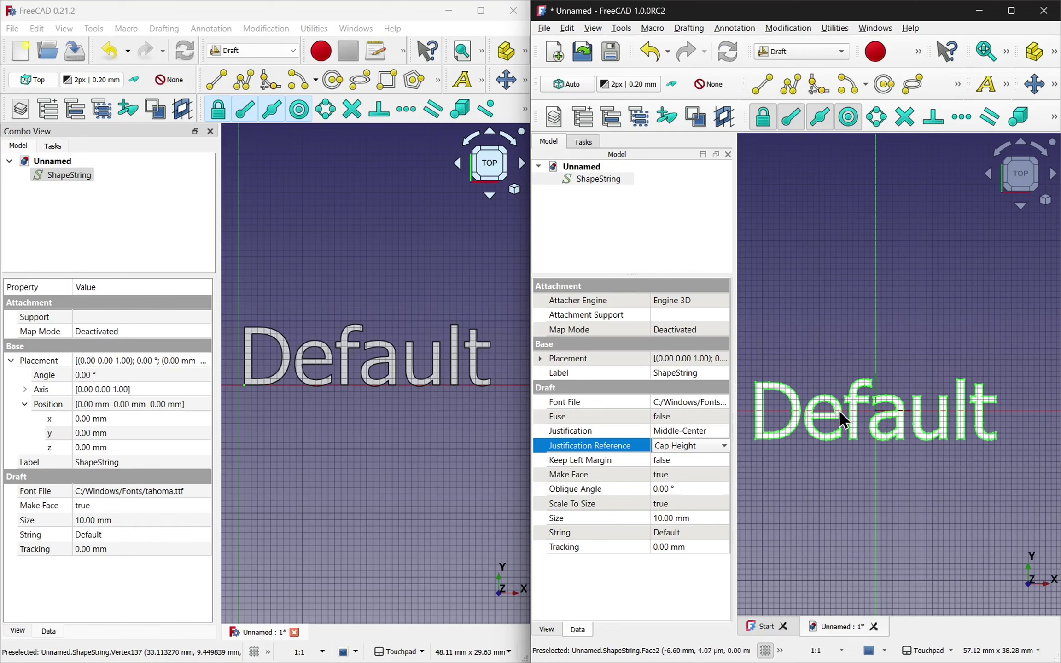
pyautogui.scroll(1, 872, 408)
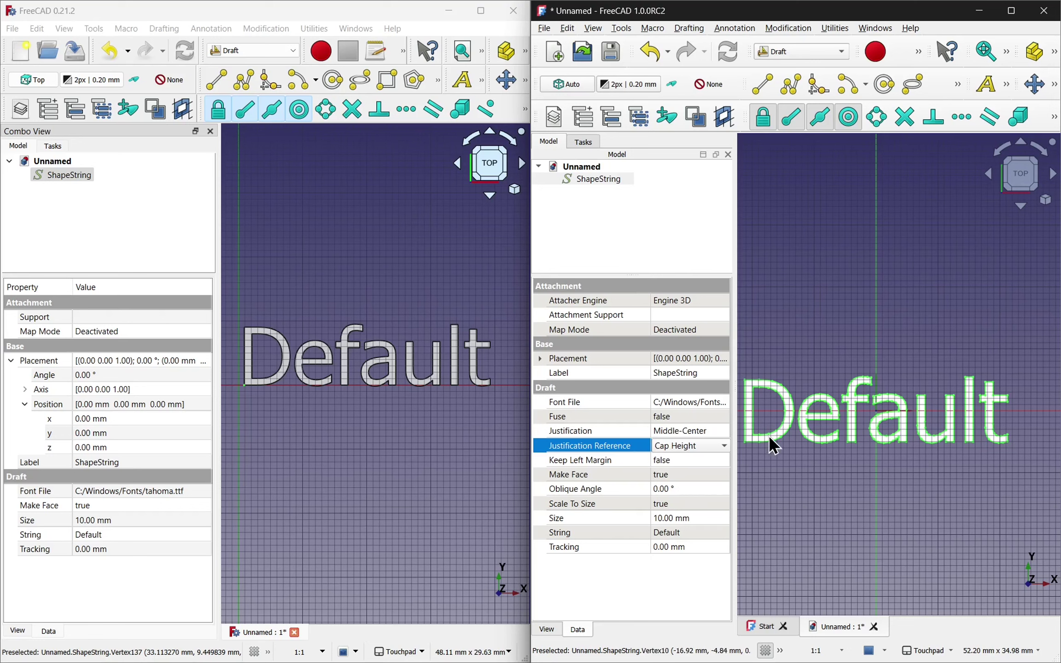
pyautogui.click(723, 446)
pyautogui.click(721, 447)
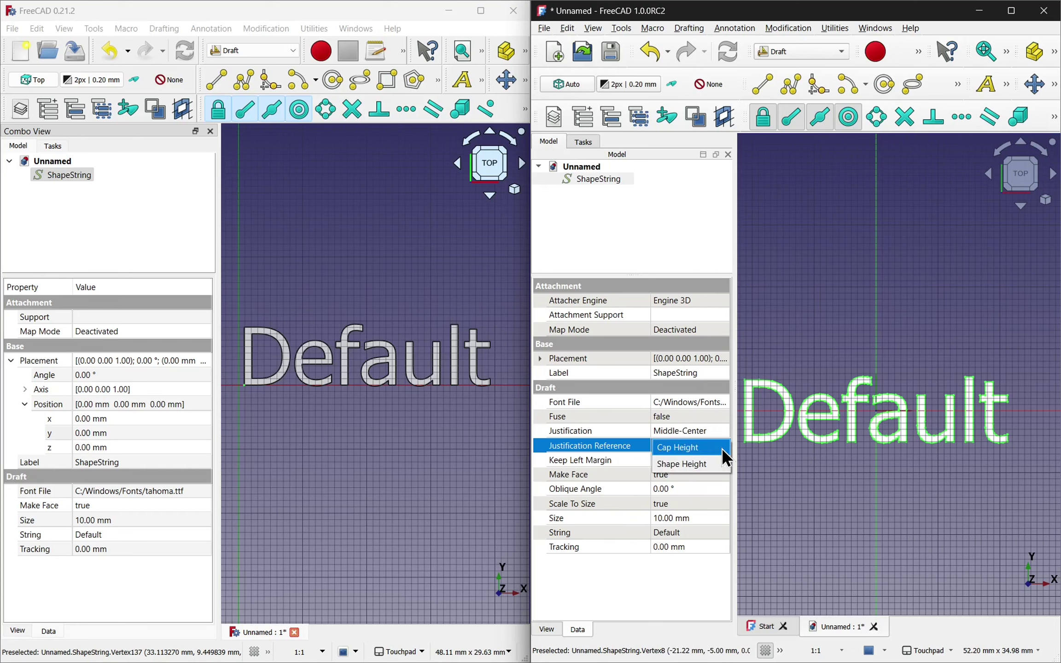
pyautogui.click(698, 461)
pyautogui.click(801, 462)
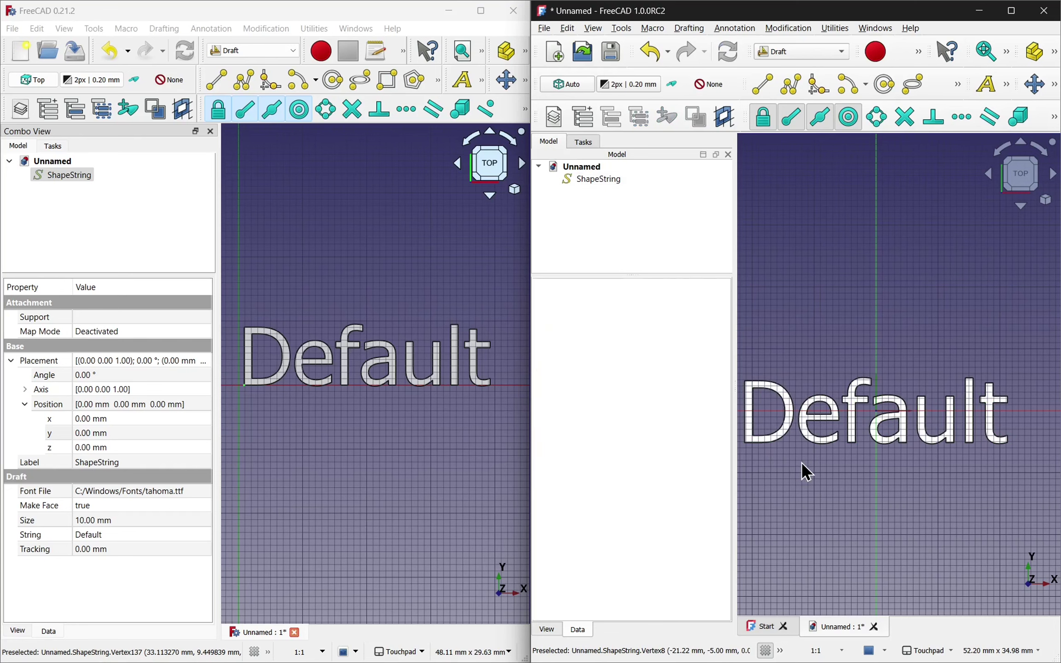
pyautogui.click(599, 177)
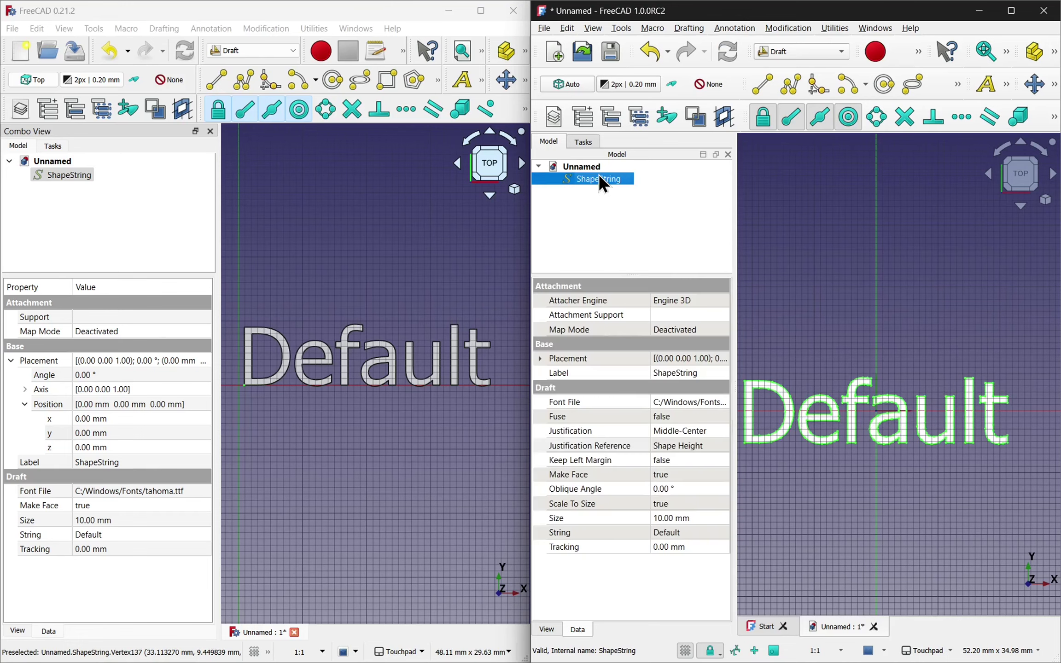
pyautogui.scroll(3, 797, 401)
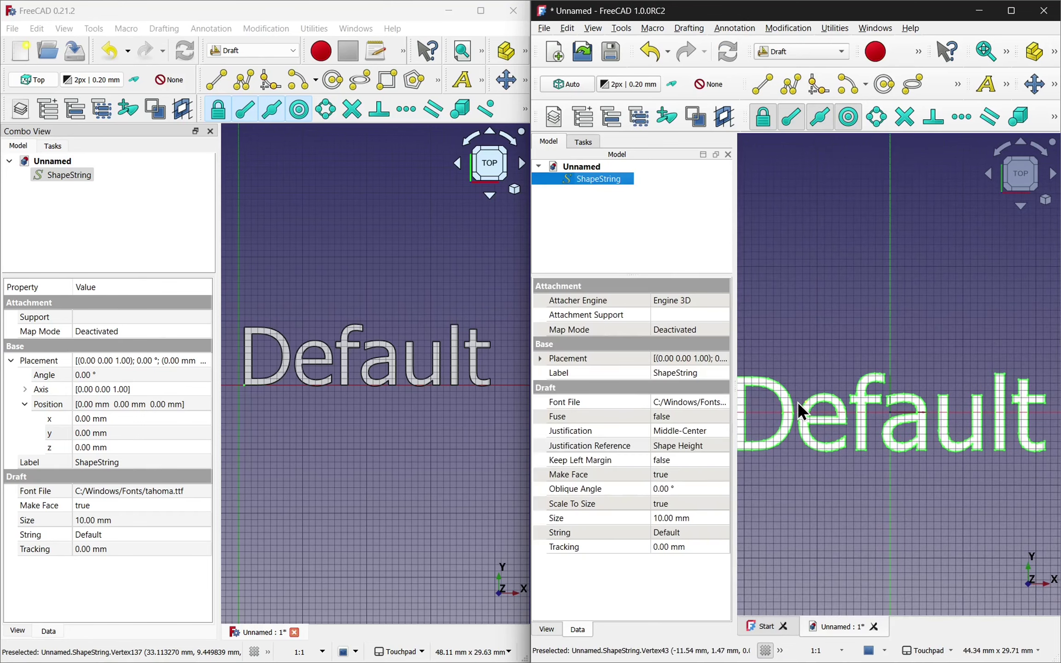
pyautogui.click(711, 445)
pyautogui.click(698, 433)
pyautogui.click(708, 431)
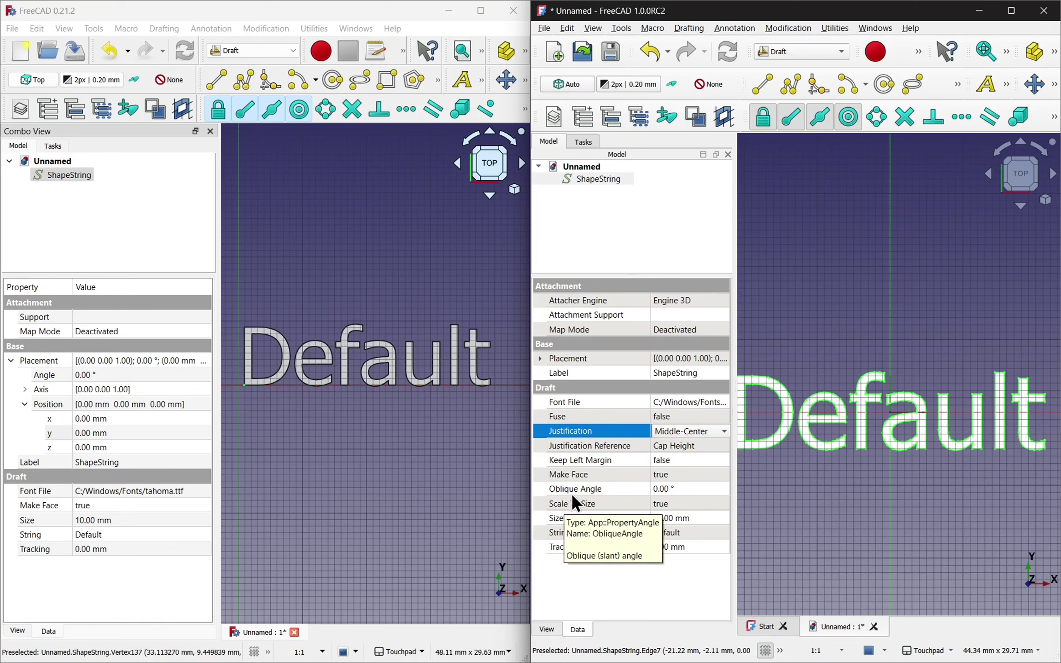
pyautogui.click(690, 488)
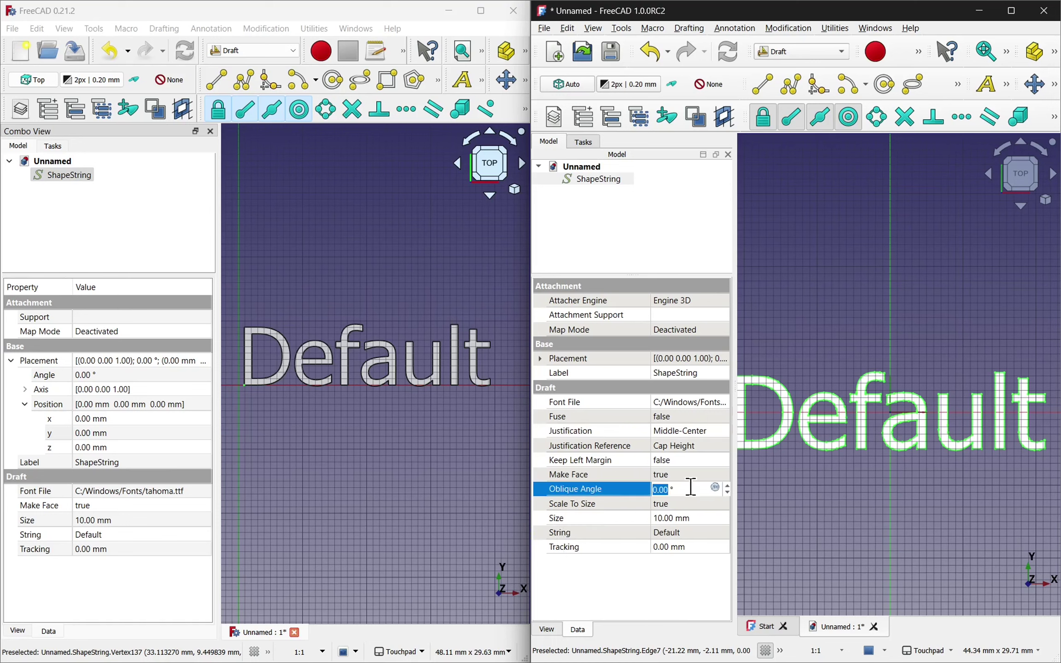
pyautogui.scroll(12, 690, 487)
pyautogui.click(685, 474)
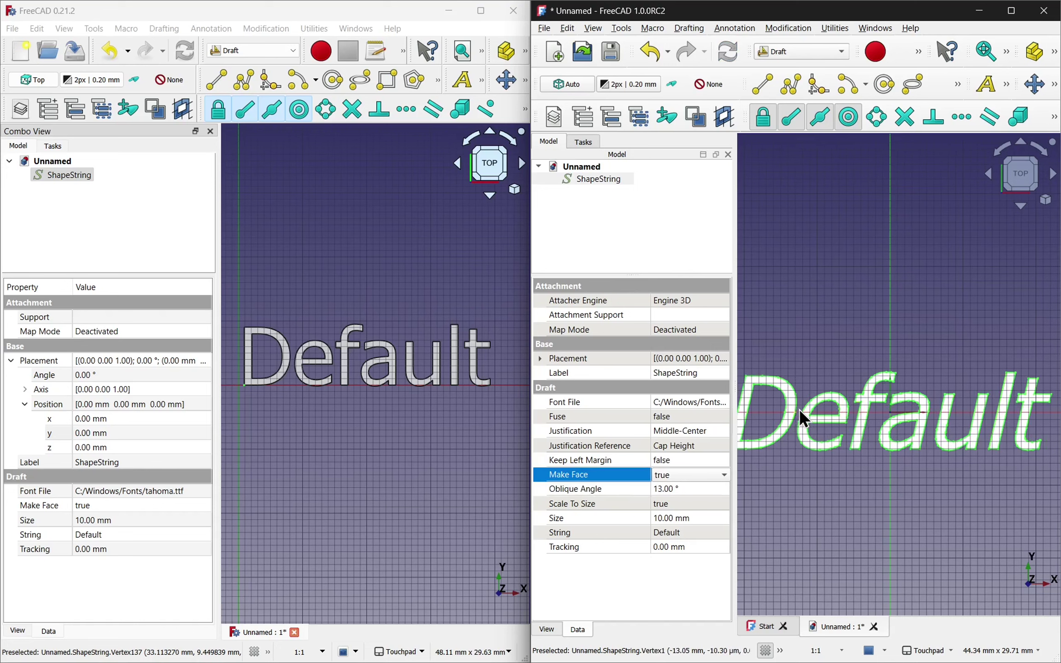
pyautogui.click(693, 488)
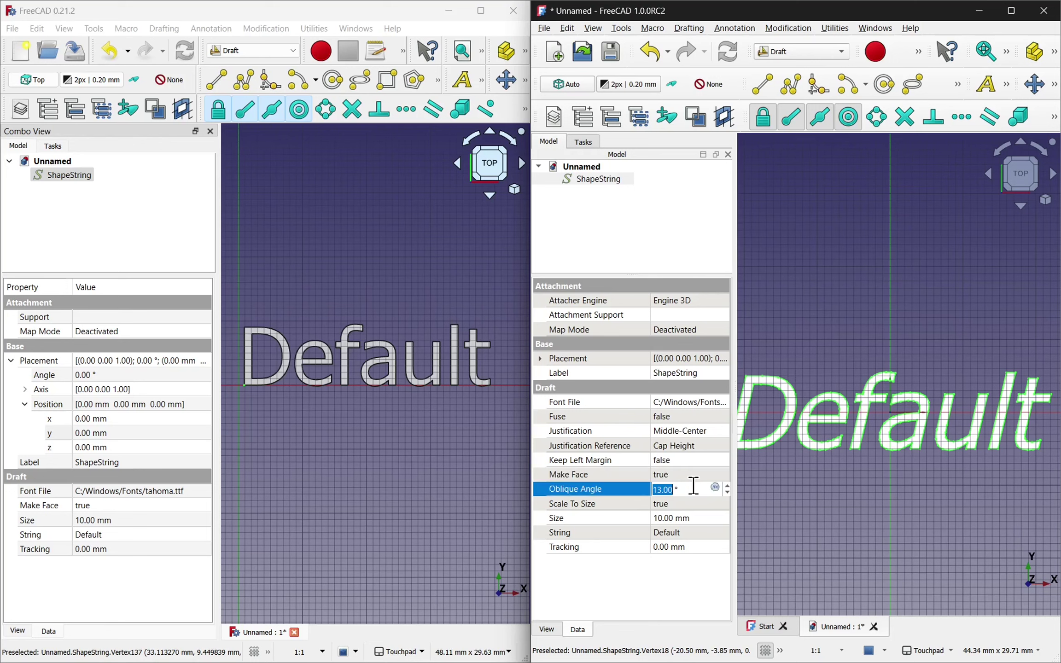
pyautogui.write('-13')
pyautogui.press('Return')
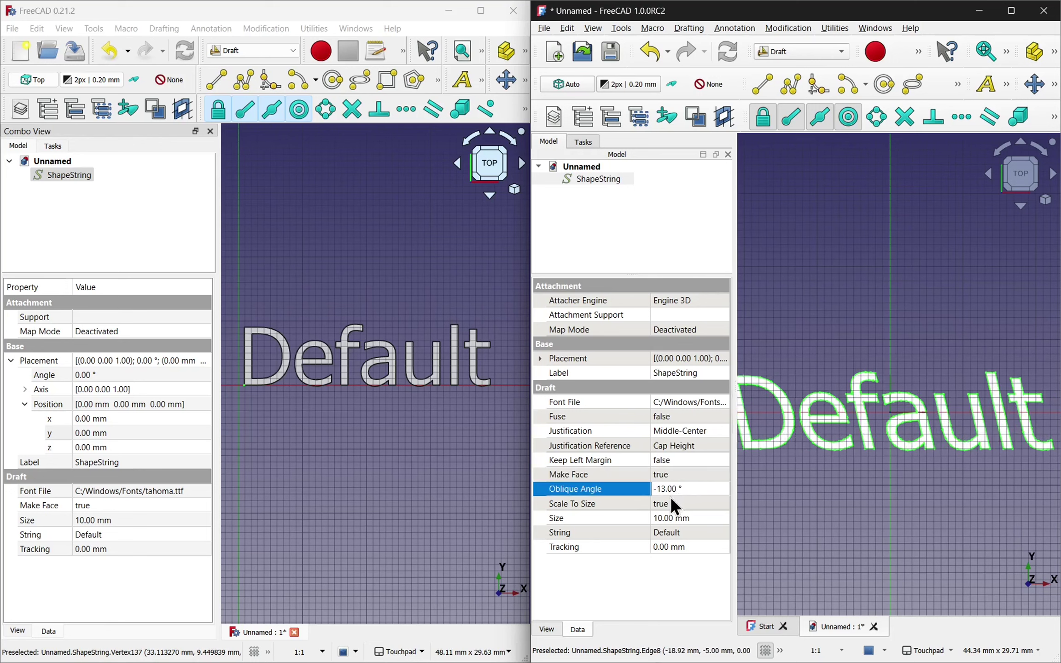
pyautogui.click(681, 491)
pyautogui.write('0')
pyautogui.press('Return')
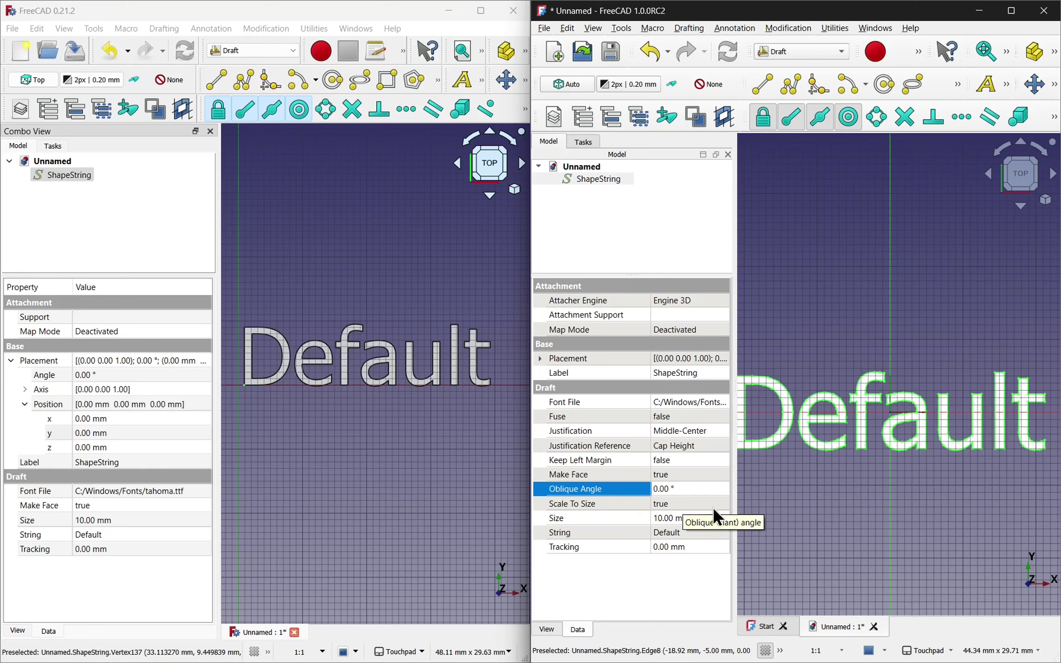
pyautogui.click(667, 517)
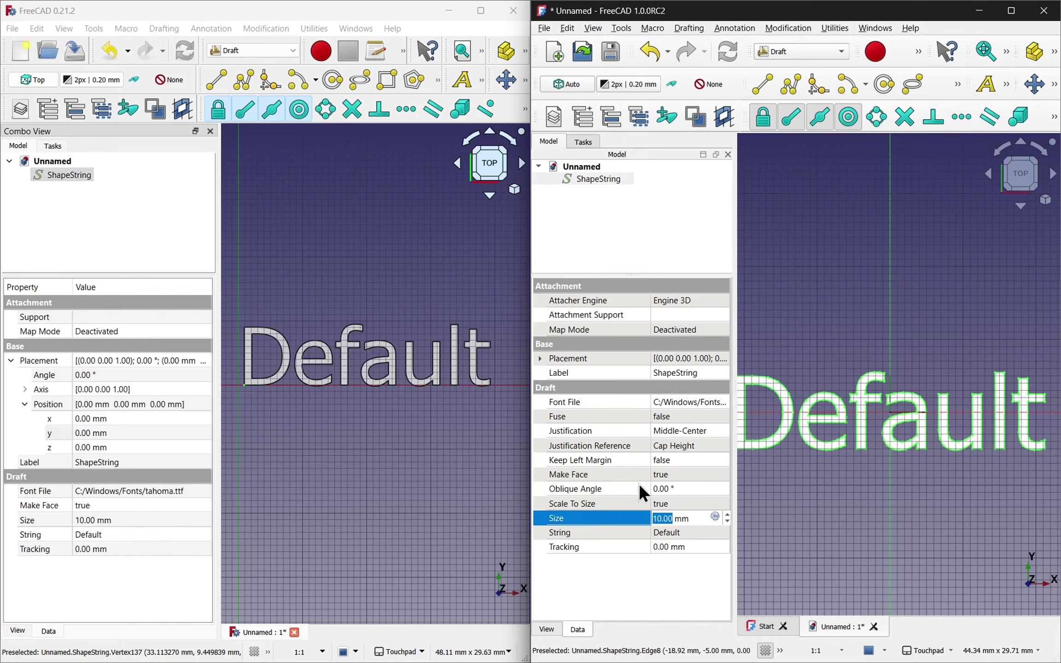
# Step: Go fullscreen and measure the D between its top and bottom corners: 10.00 mm
pyautogui.scroll(-2, 856, 411)
pyautogui.press('F11')
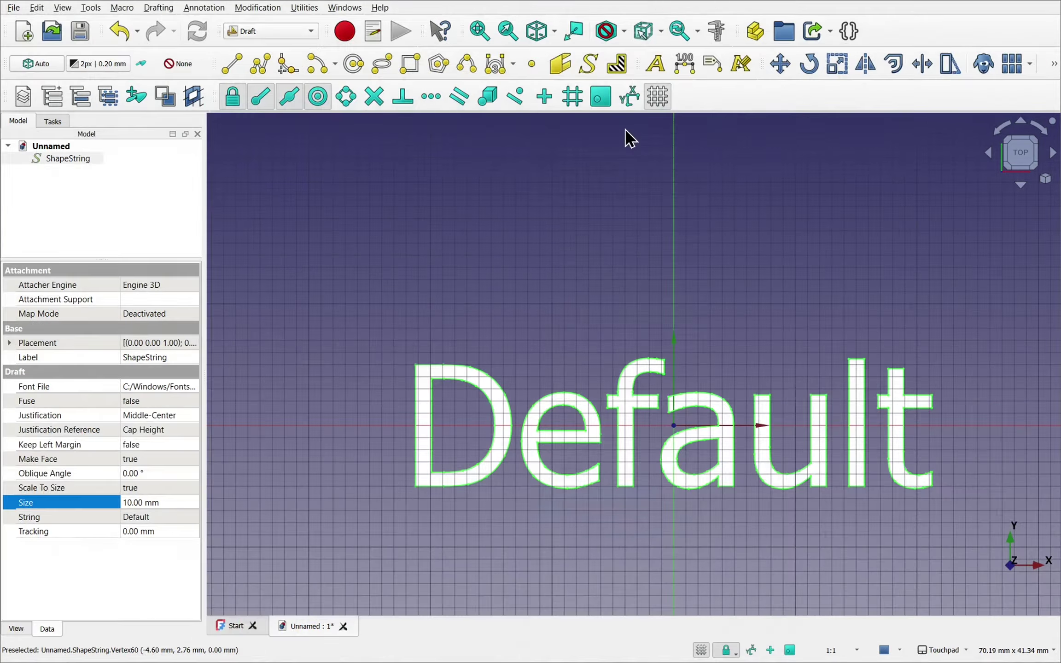
pyautogui.click(411, 361)
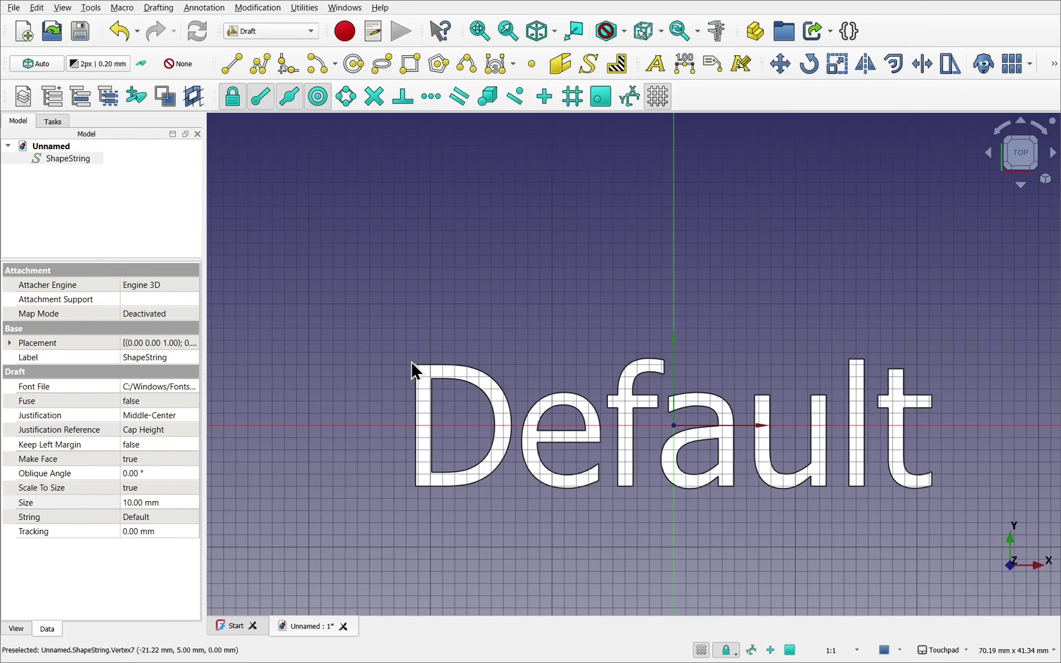
pyautogui.click(413, 487)
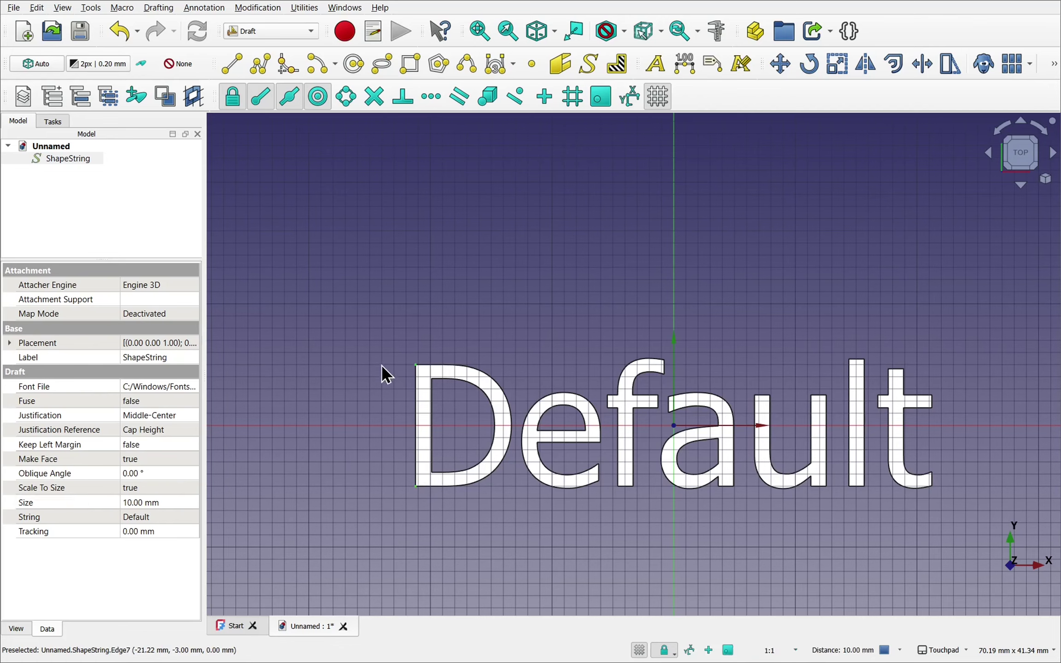
pyautogui.click(717, 31)
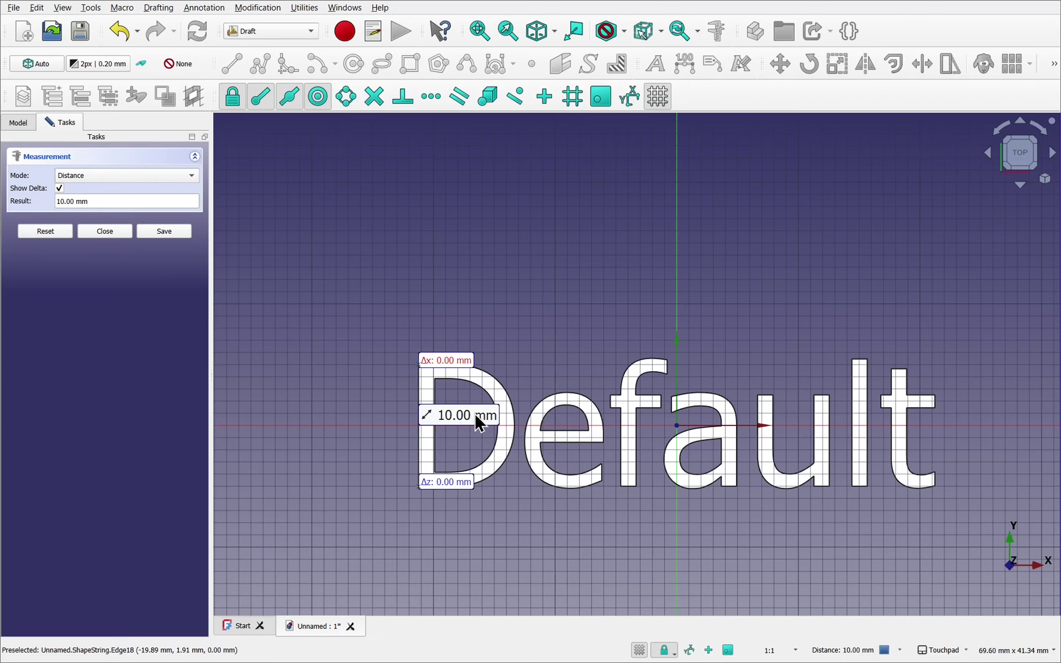
pyautogui.click(18, 122)
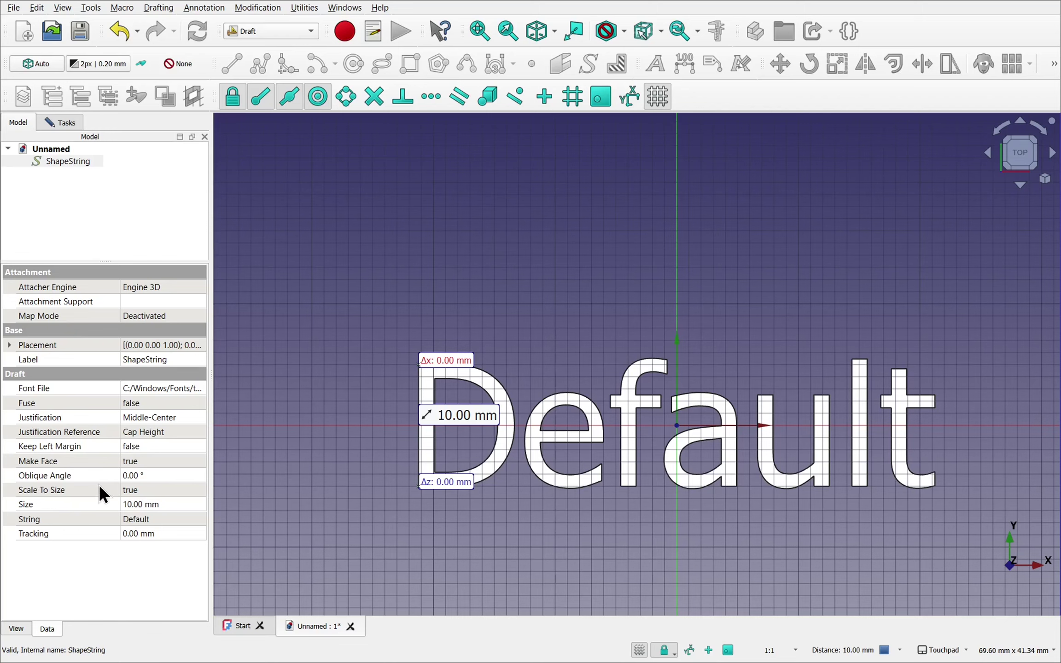
# Step: Set Scale To Size to false on the Default ShapeString and recompute
pyautogui.click(155, 490)
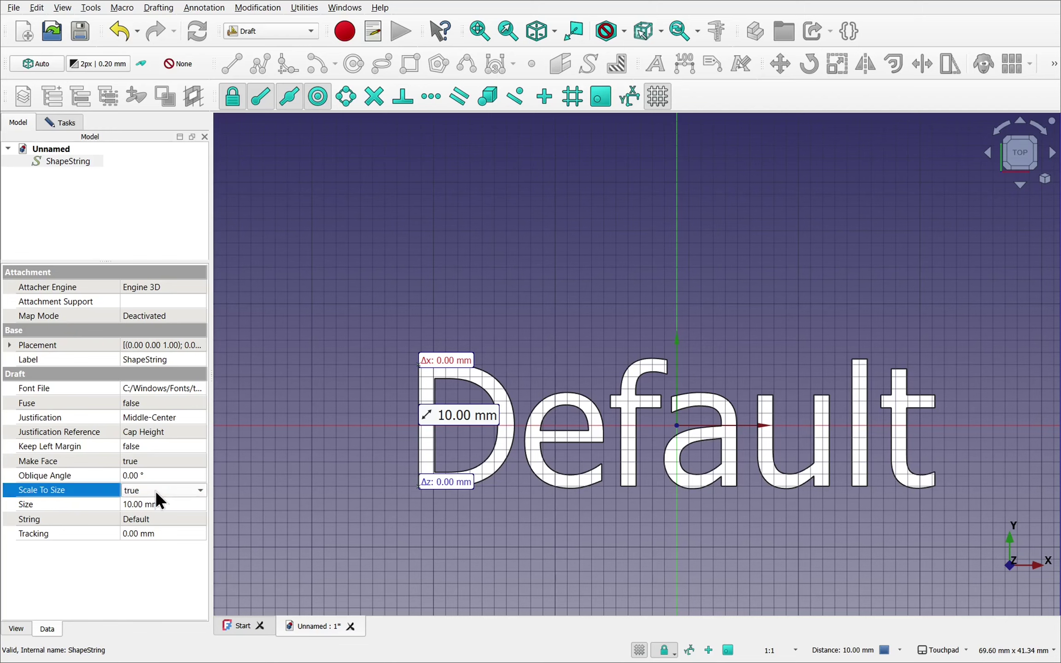
pyautogui.click(155, 491)
pyautogui.click(151, 482)
pyautogui.click(197, 32)
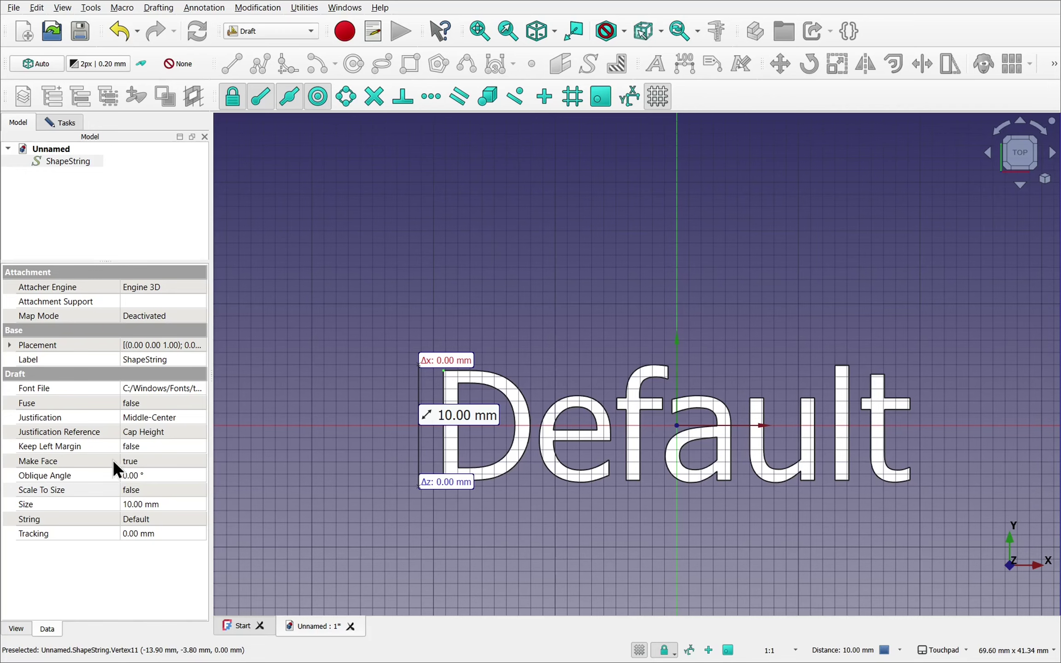
pyautogui.click(153, 461)
pyautogui.click(151, 459)
pyautogui.click(152, 459)
pyautogui.click(155, 451)
pyautogui.click(196, 31)
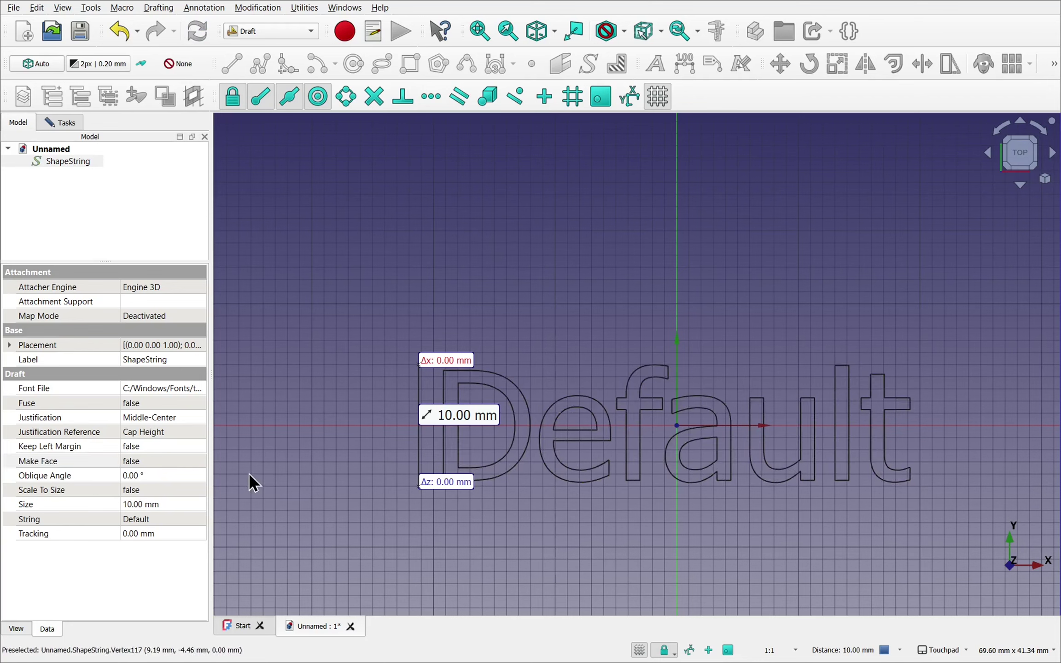
pyautogui.click(155, 461)
pyautogui.click(156, 461)
pyautogui.click(154, 476)
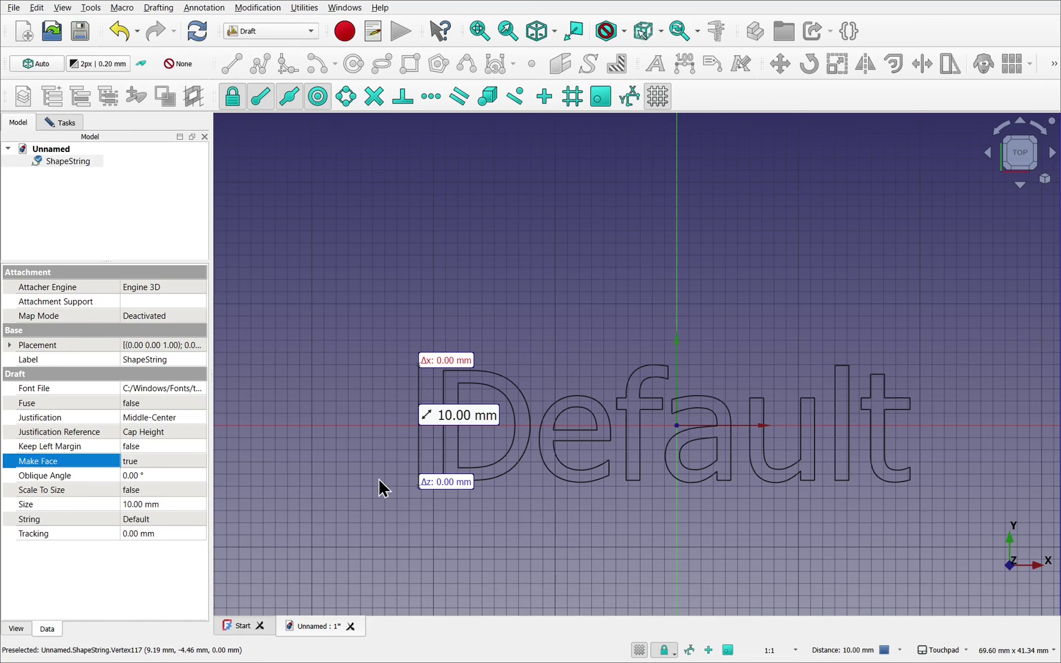
pyautogui.click(198, 30)
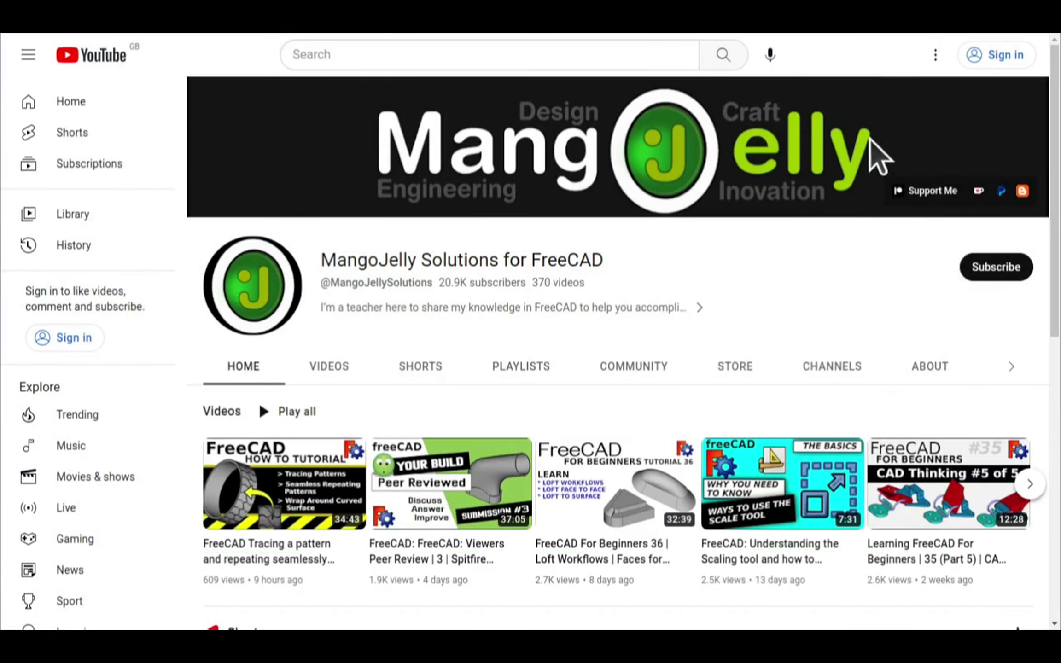
# Step: Open the channel's About tab and highlight the PayPal, Ko-fi and Patreon donation links
pyautogui.click(927, 371)
pyautogui.scroll(-4, 221, 474)
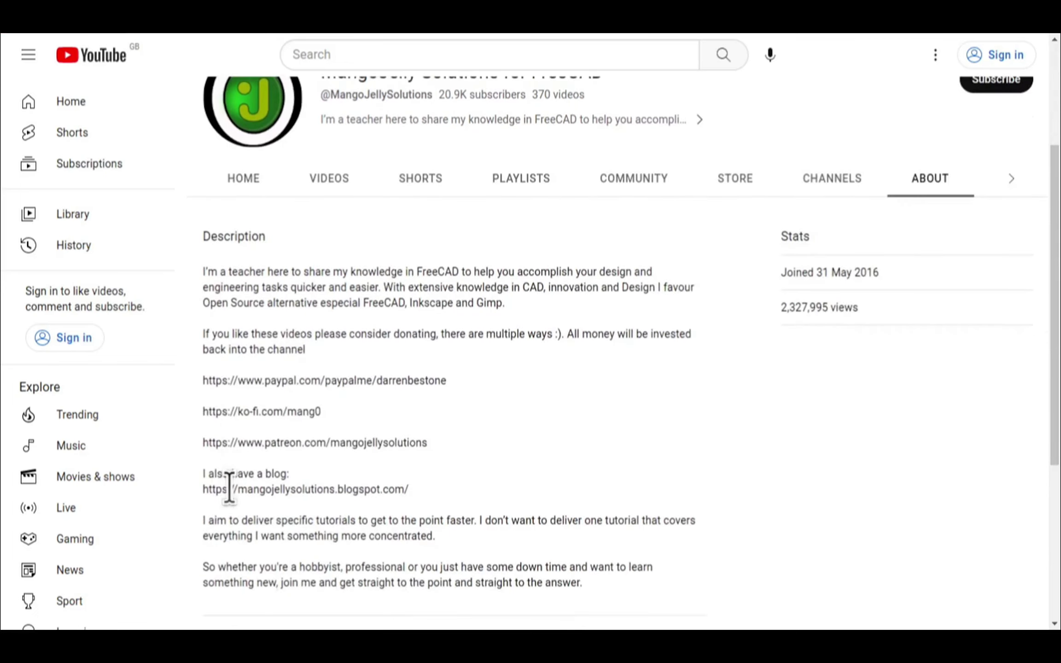
pyautogui.moveTo(446, 452); pyautogui.dragTo(204, 369)
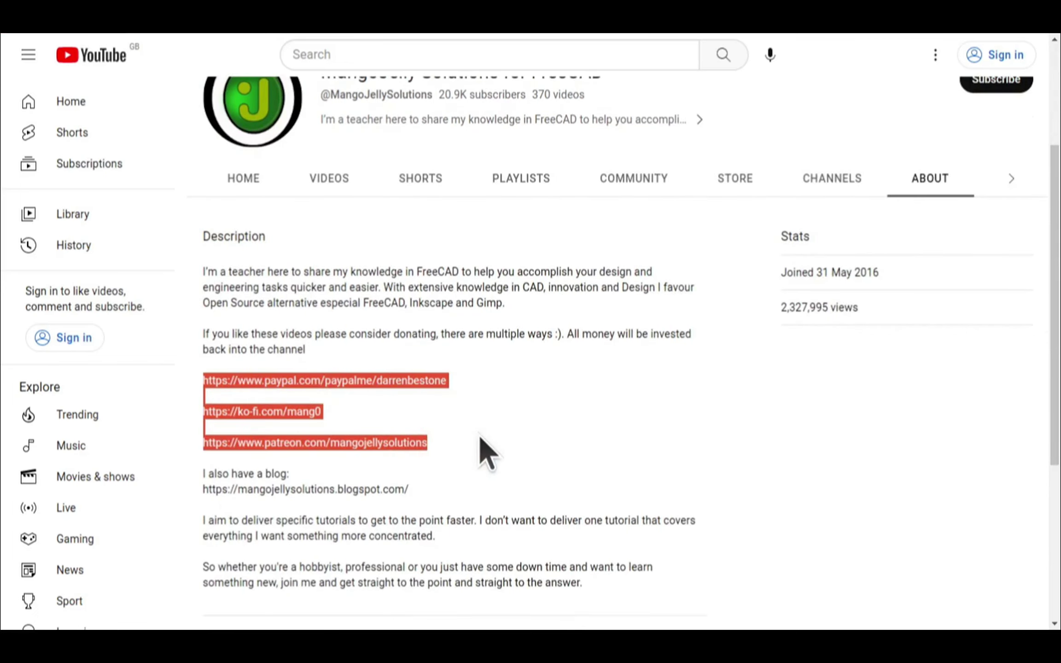